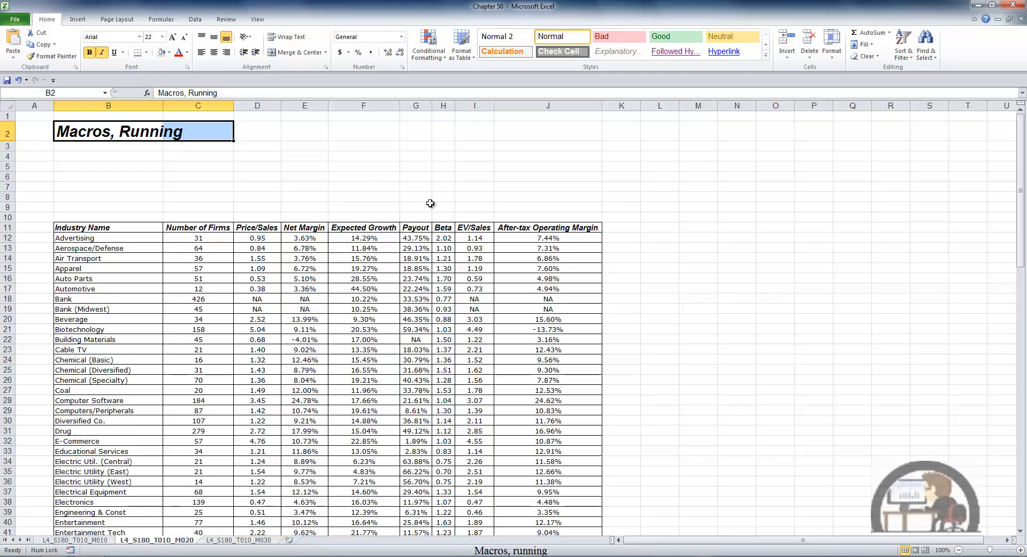
Hide columns C, D, H and I of the industry table.
click(225, 105)
drag(225, 105, 257, 105)
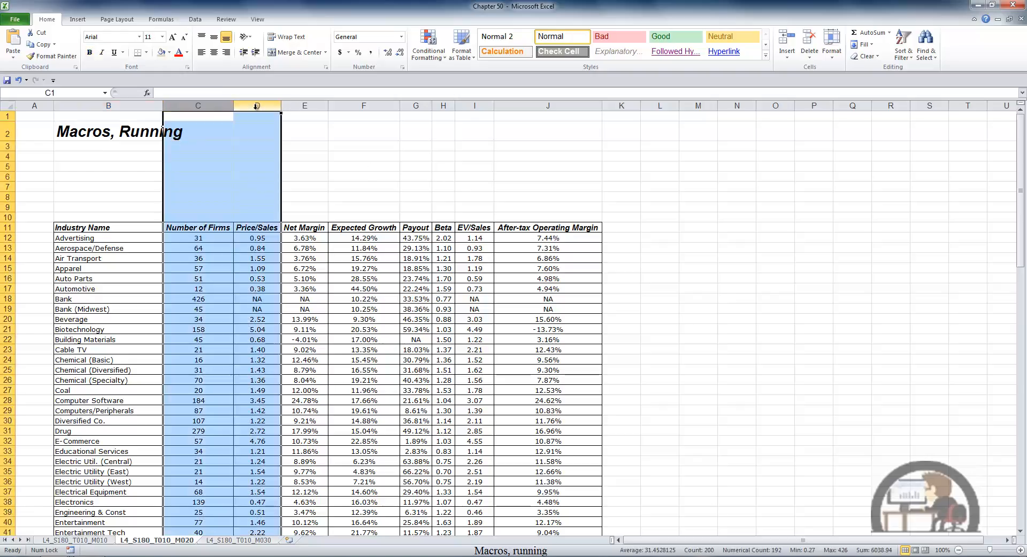
drag(443, 105, 474, 105)
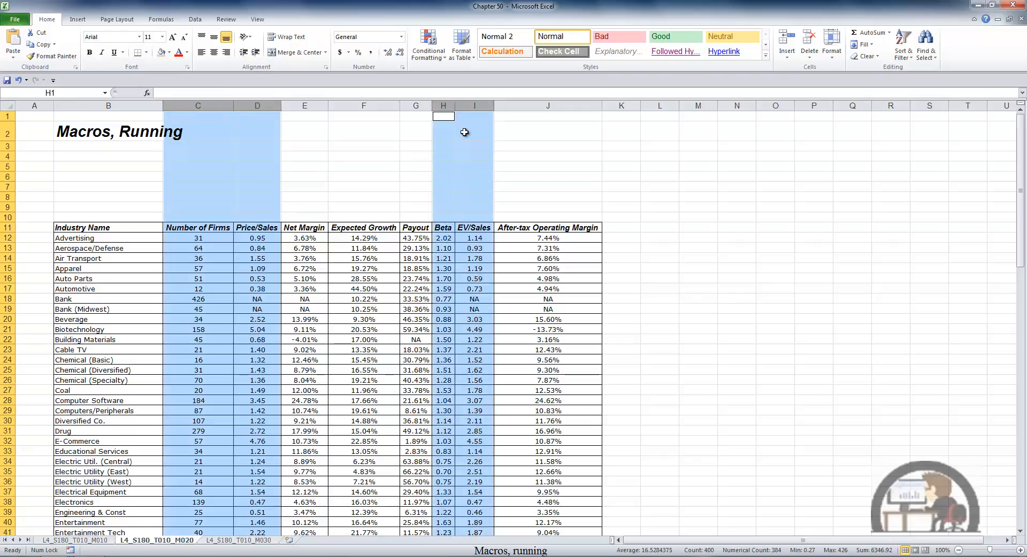
click(837, 55)
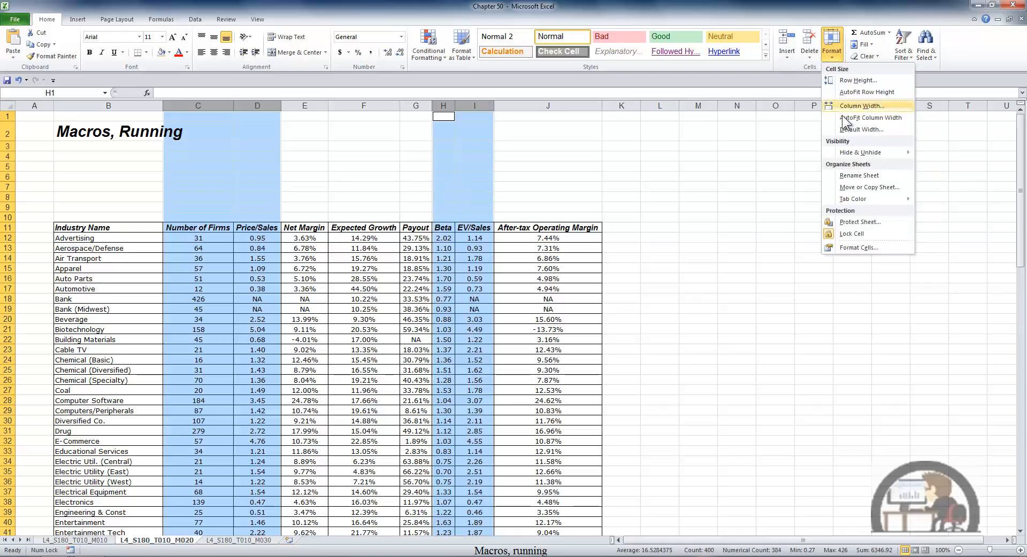
mouse_move(858, 154)
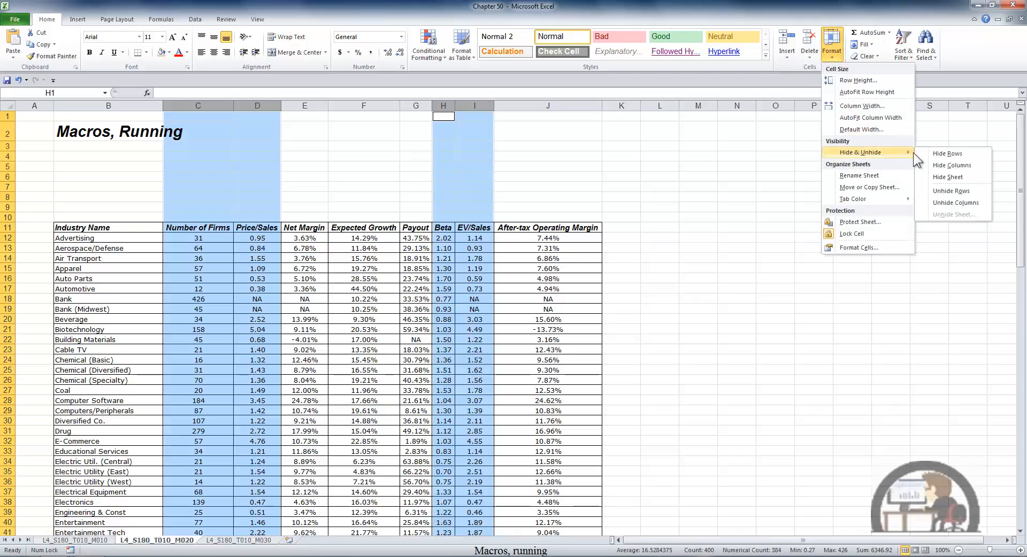
click(952, 165)
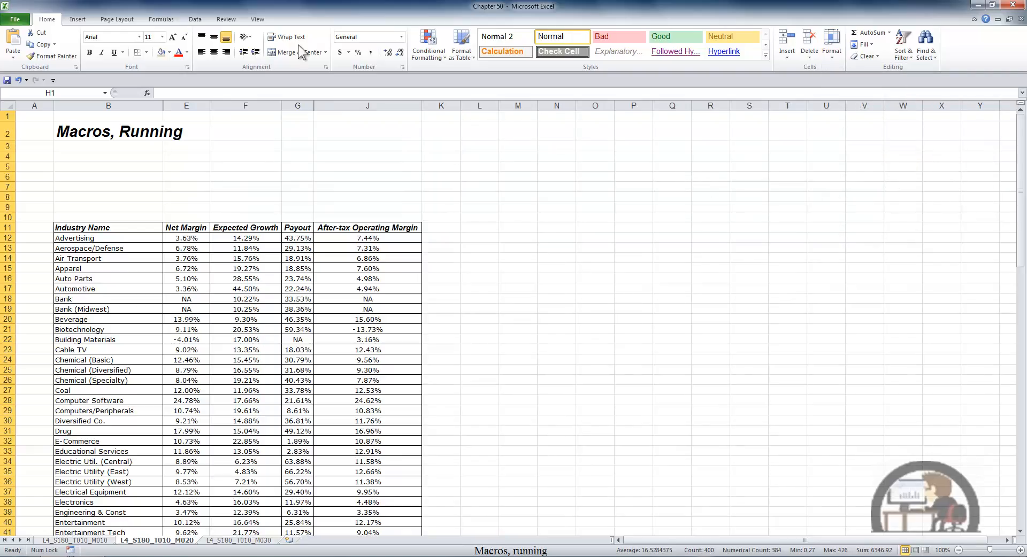
Save the current sheet layout as a custom view named Chapter50, including print settings and hidden rows, columns and filter settings.
click(264, 21)
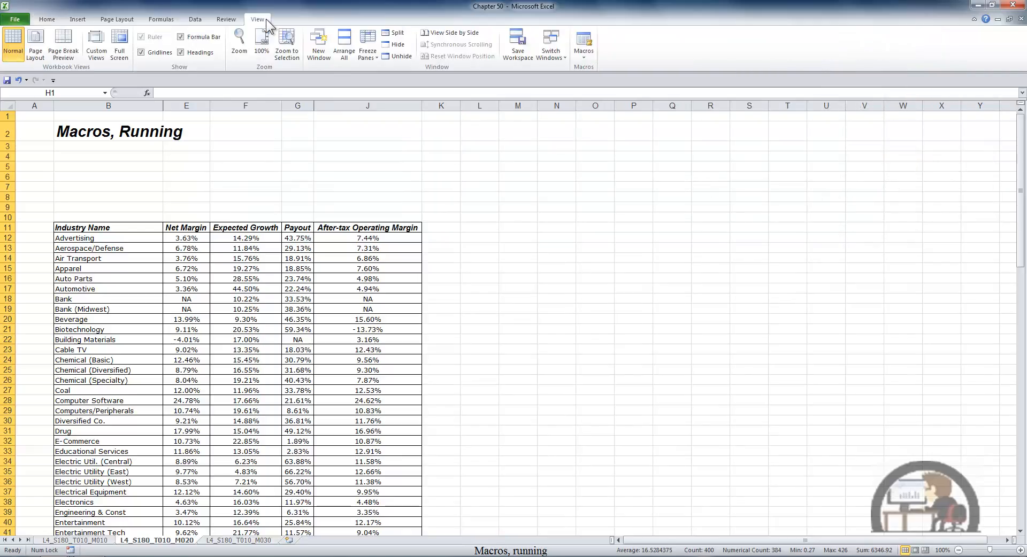
click(97, 49)
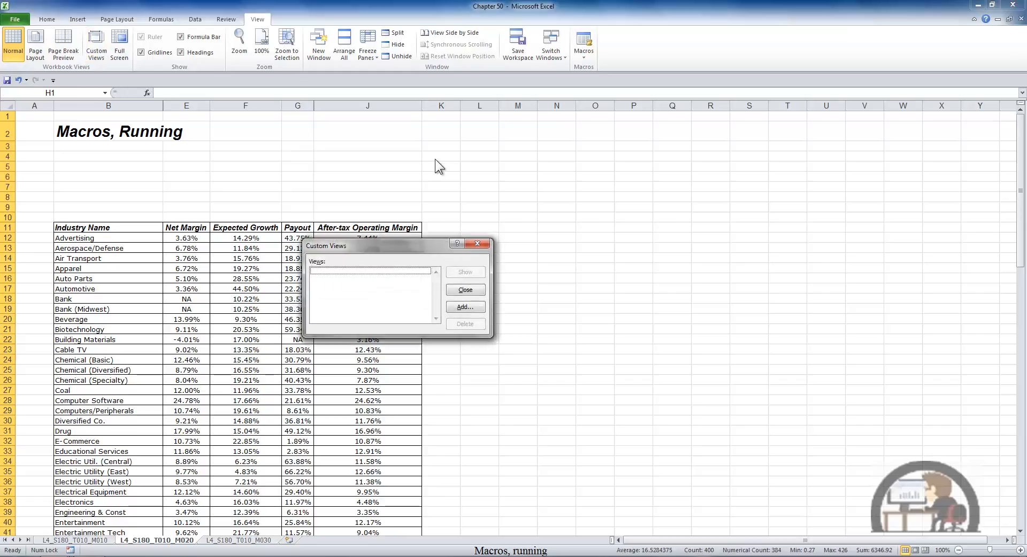
click(465, 307)
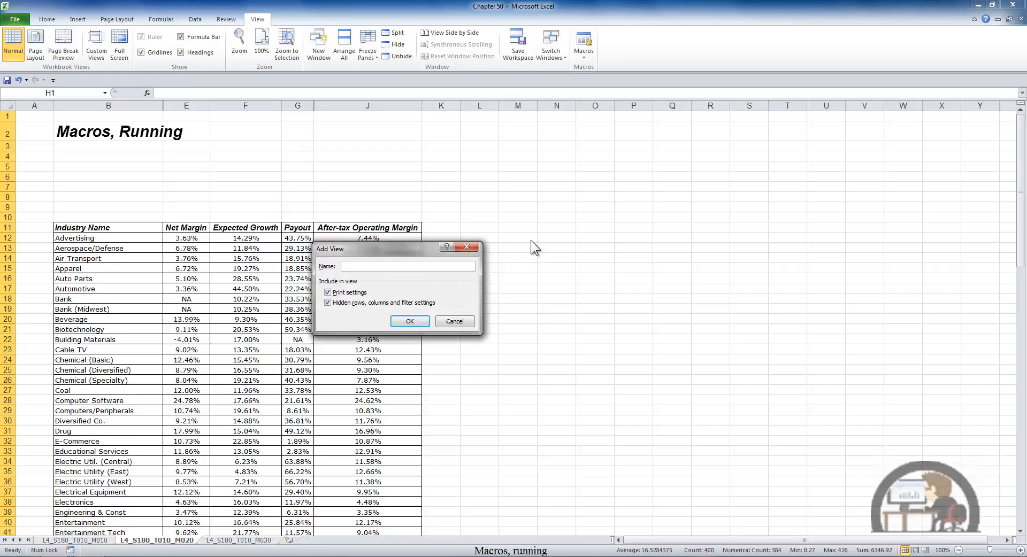
text(Chapter50)
click(408, 321)
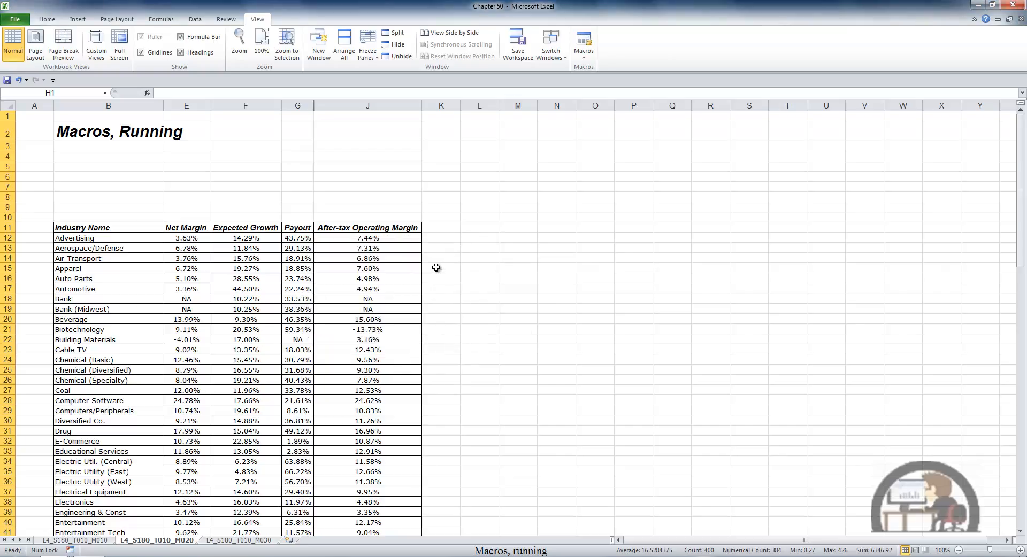
Unhide all hidden columns across the entire worksheet.
click(7, 109)
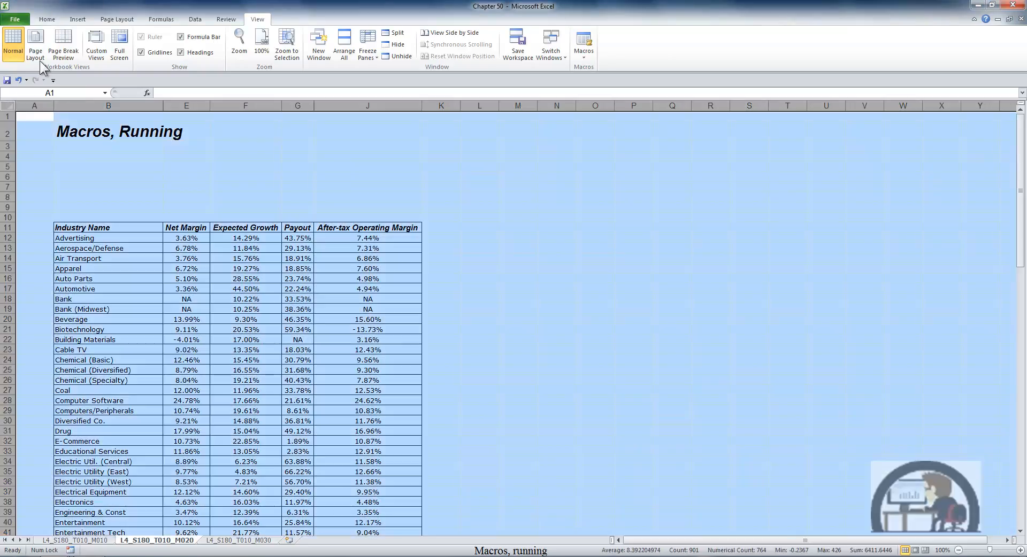
click(47, 19)
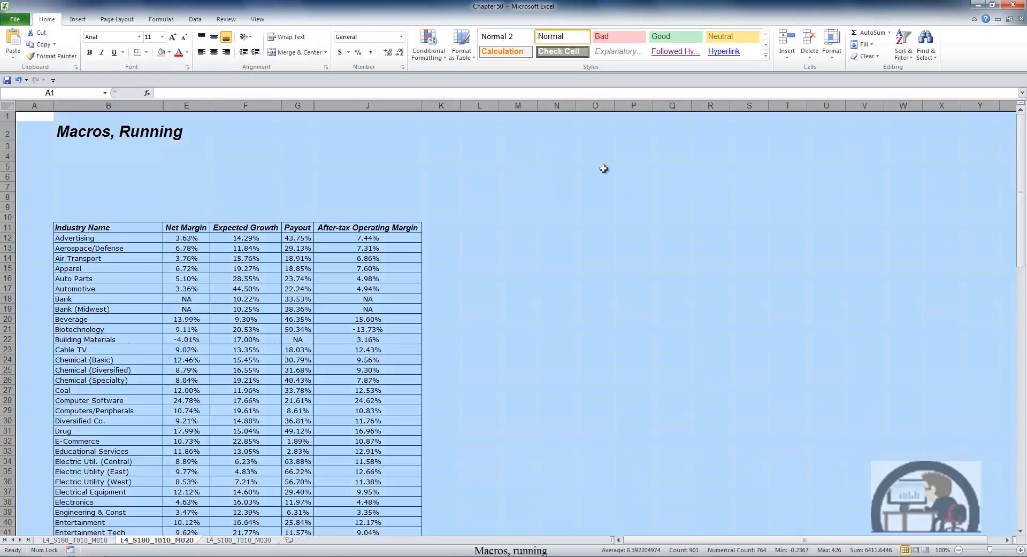
click(831, 59)
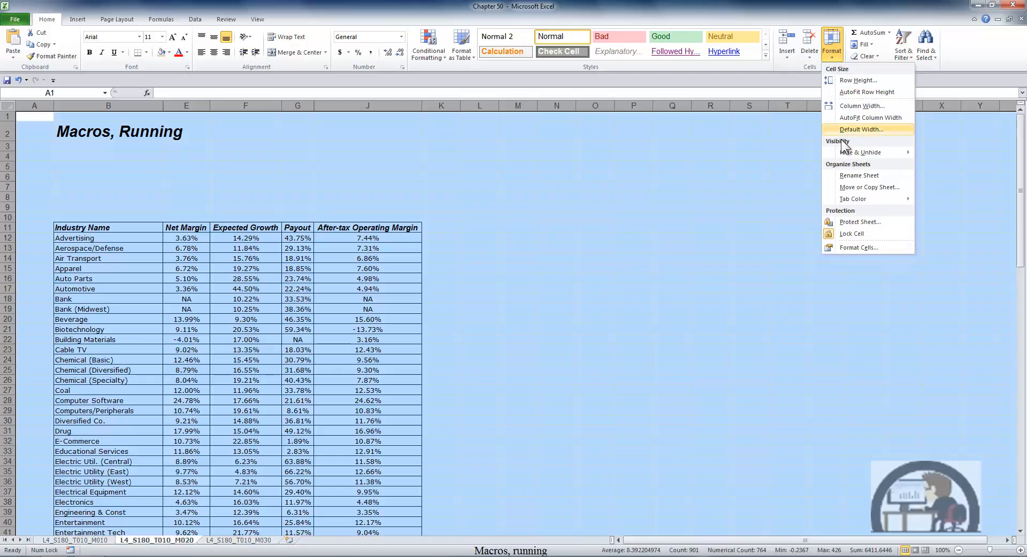
mouse_move(877, 152)
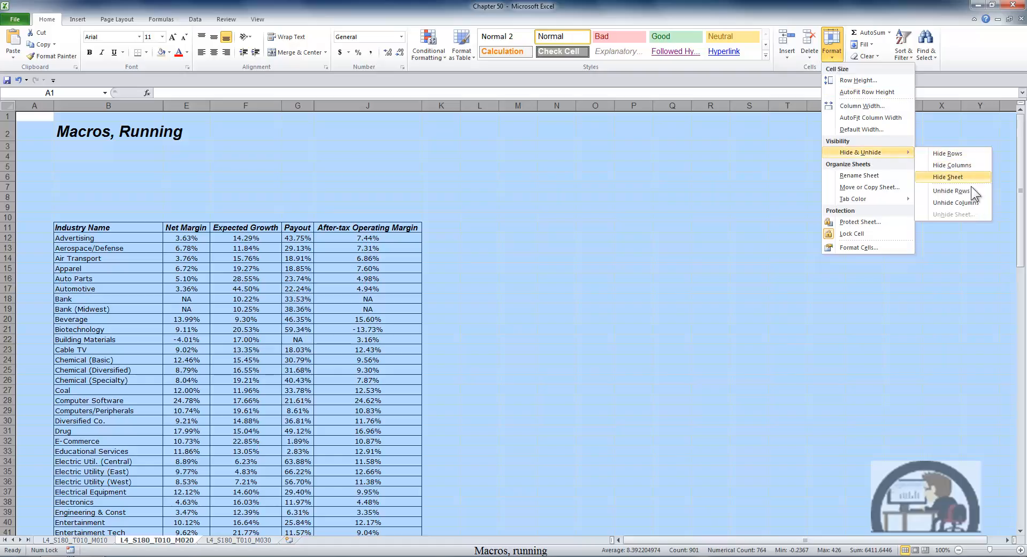
click(956, 203)
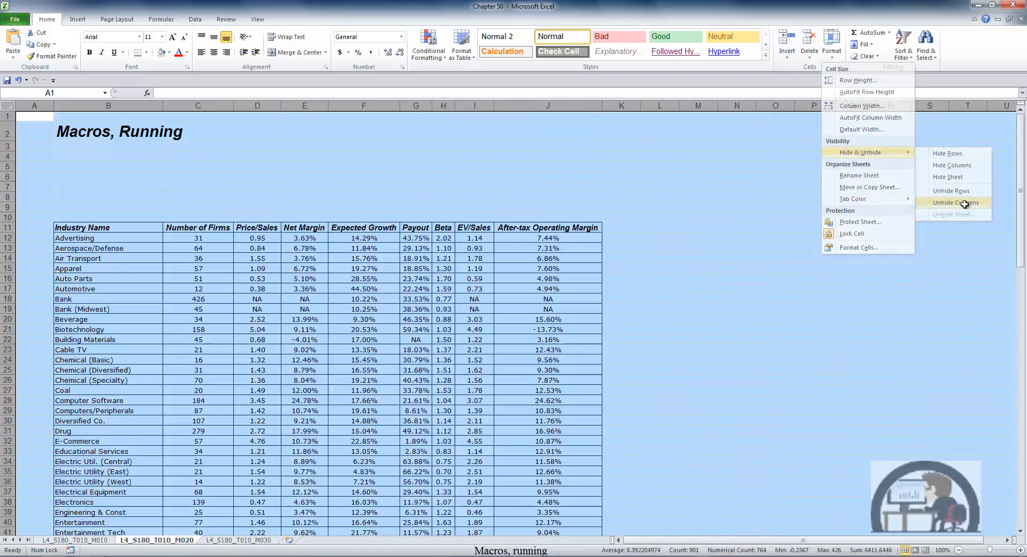
click(140, 158)
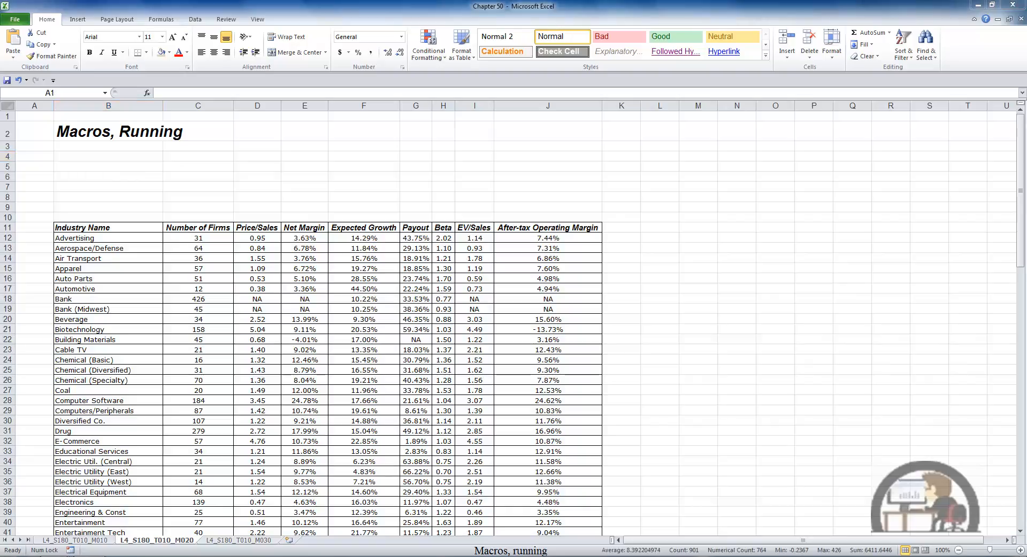
With the whole sheet selected, start recording a macro named Hide, stored in This Workbook.
key(ctrl+a)
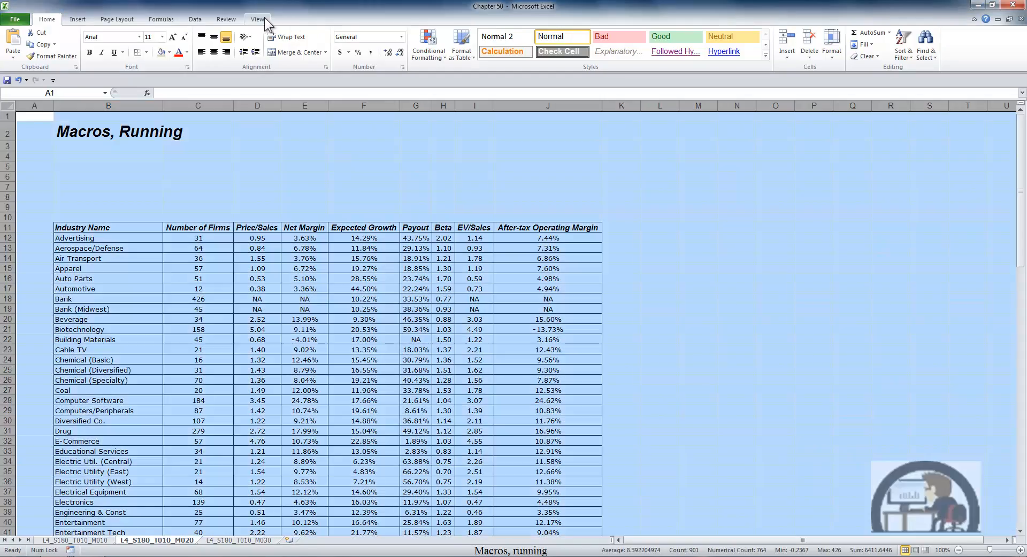
click(265, 17)
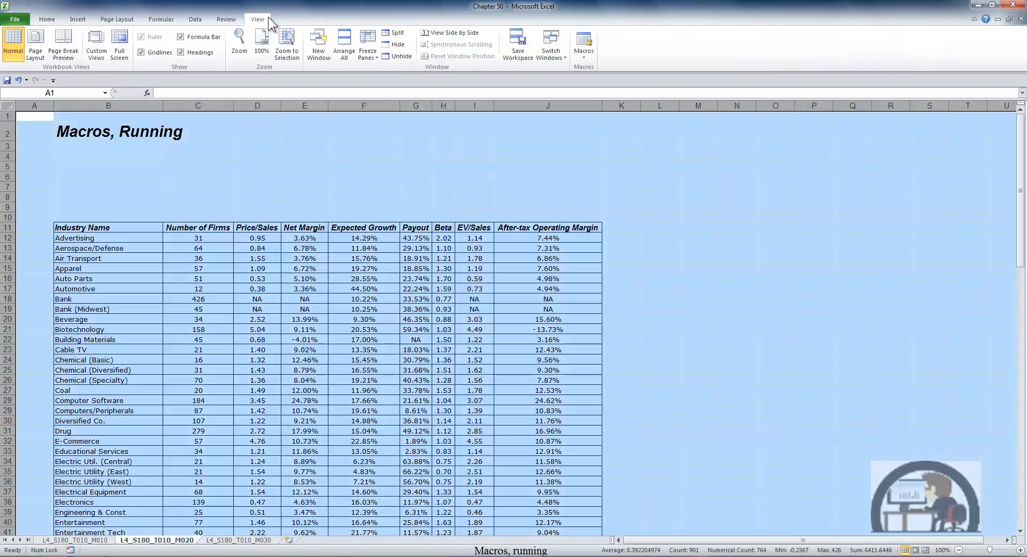
click(588, 57)
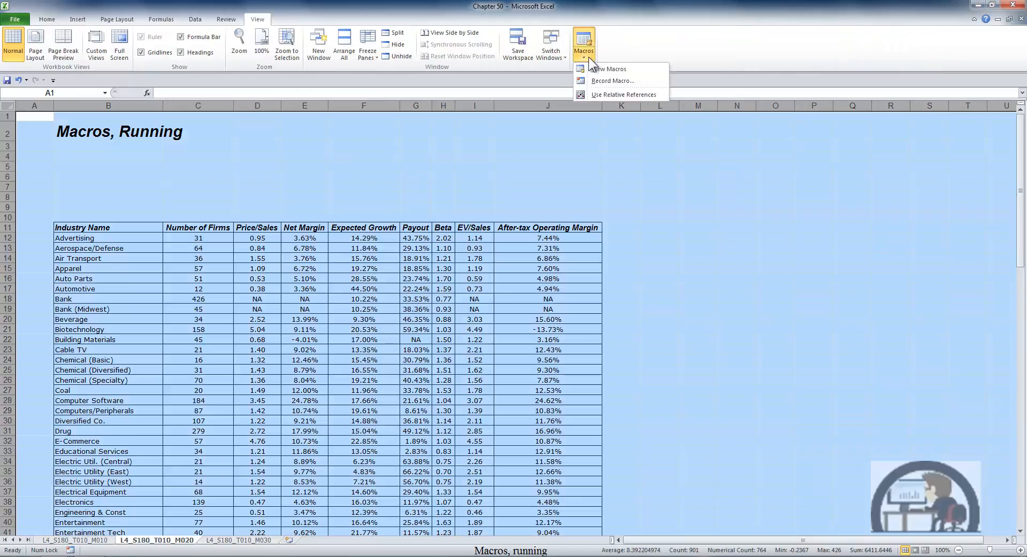
click(620, 81)
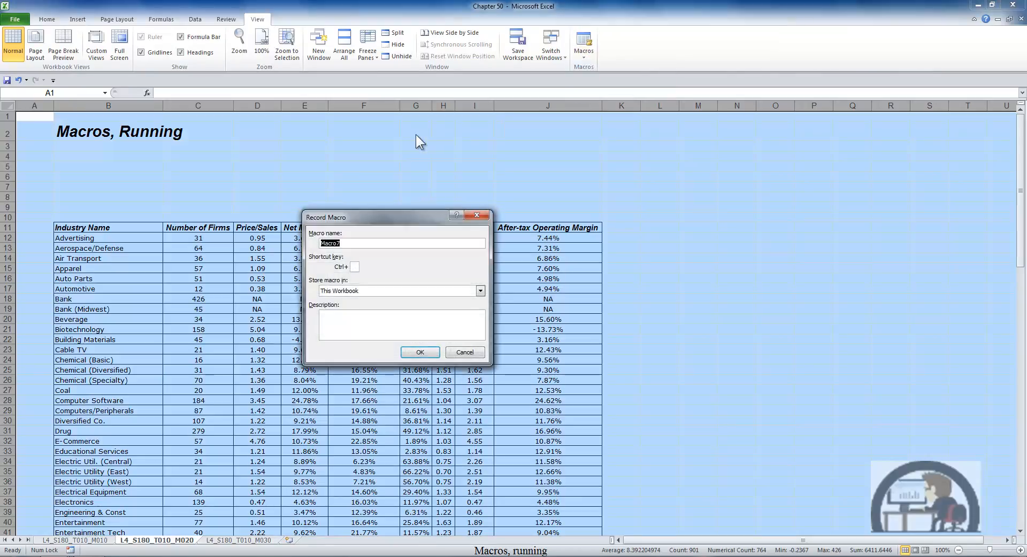
text(Hide)
click(417, 353)
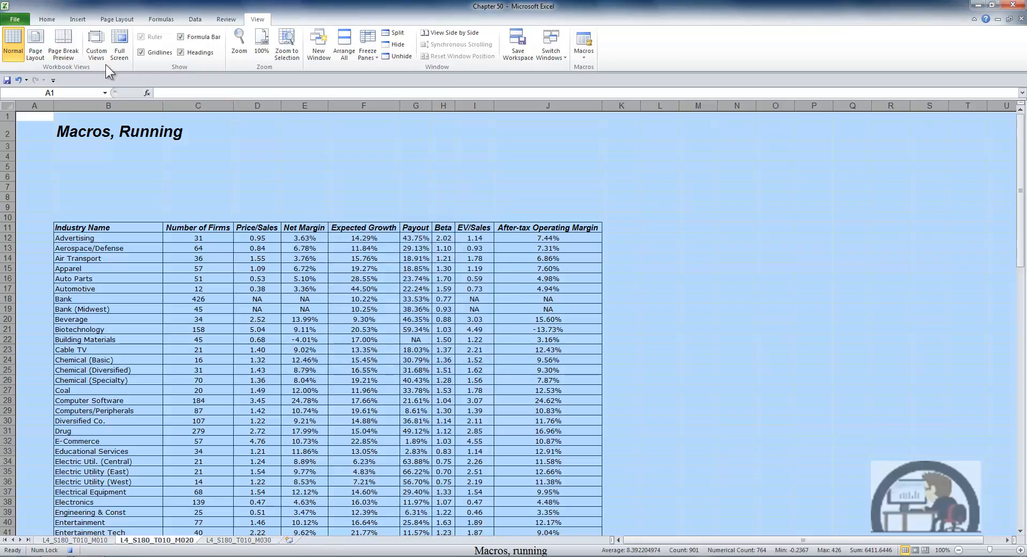
Show the Chapter50 custom view, stop the macro recording and select cell B5.
click(96, 48)
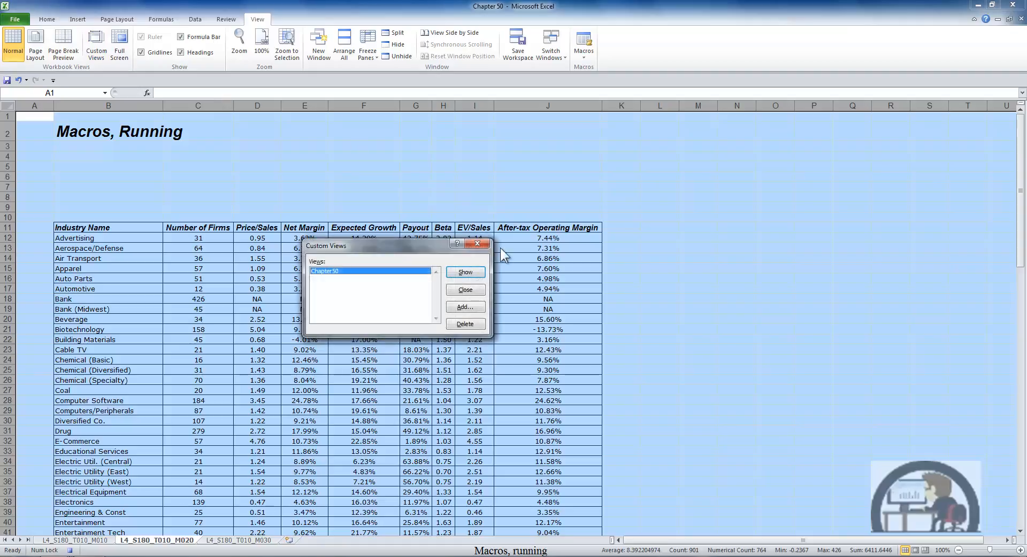
click(466, 273)
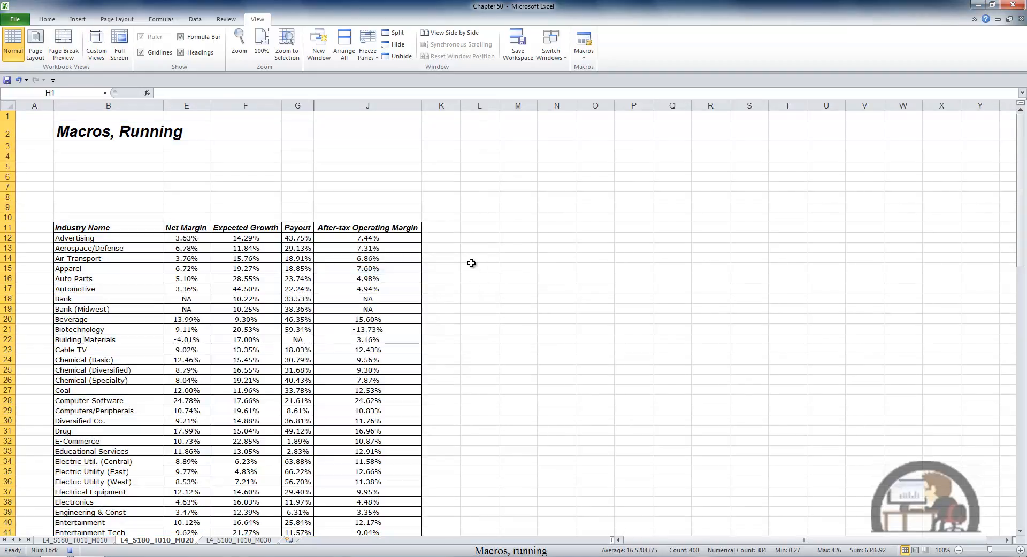
click(70, 550)
click(126, 164)
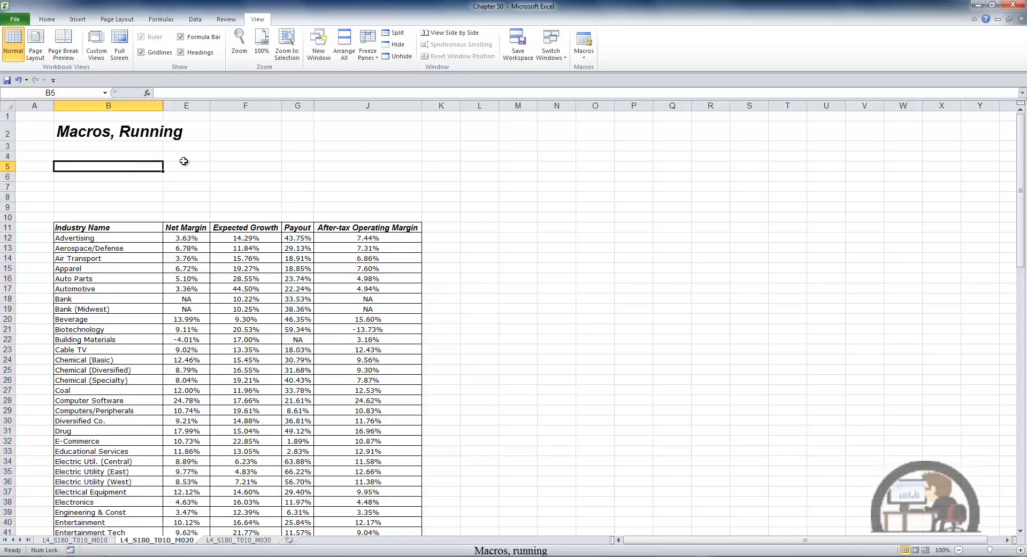
Start recording a second macro named Unhide, stored in This Workbook.
click(586, 57)
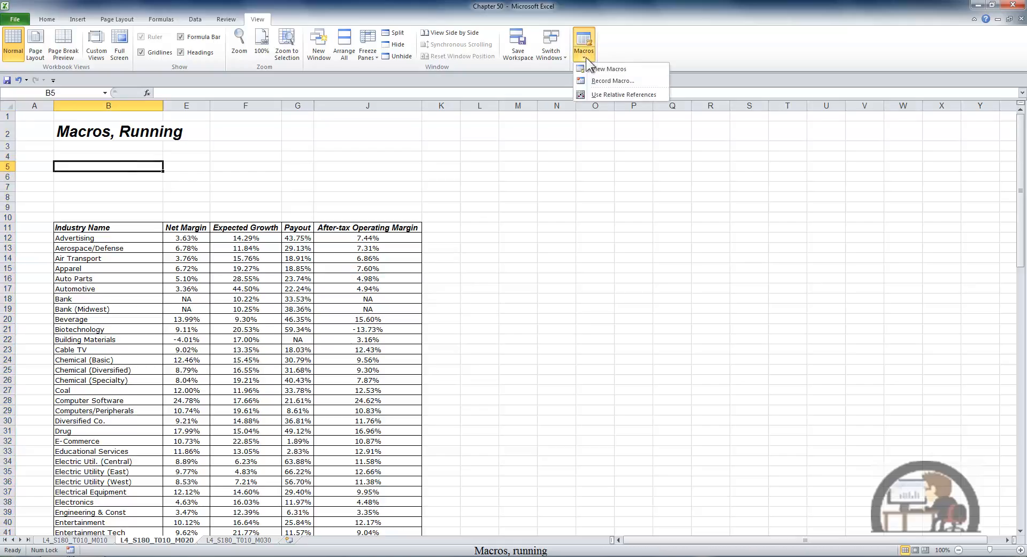
click(602, 79)
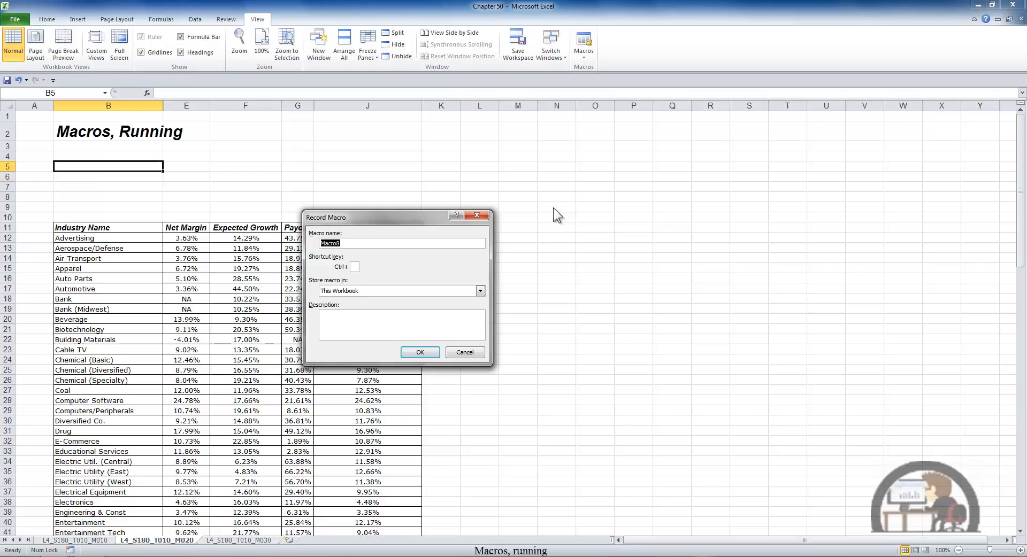
text(Unhide)
click(420, 352)
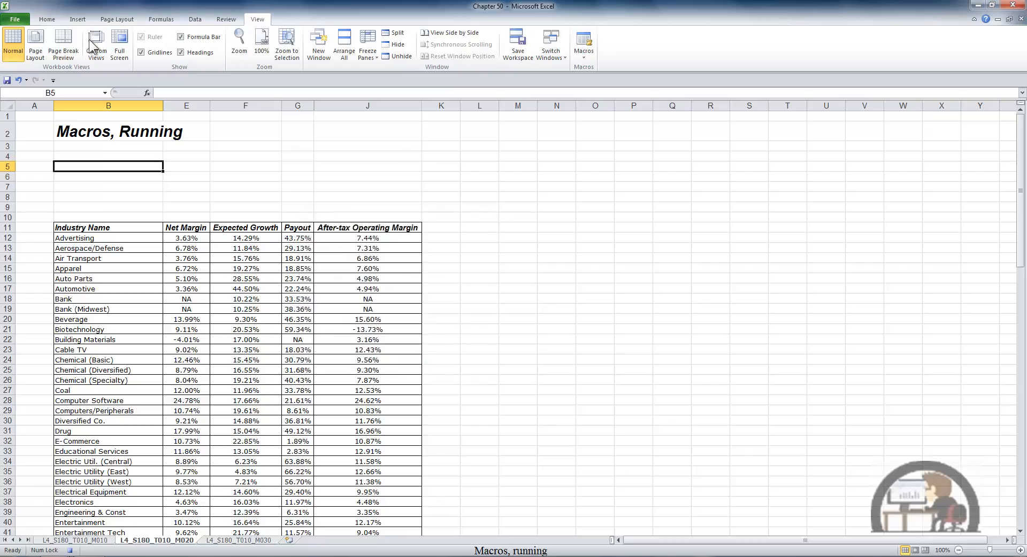
Unhide every column of the worksheet for the Unhide macro, stop the recording and select cell B5.
click(47, 19)
click(10, 105)
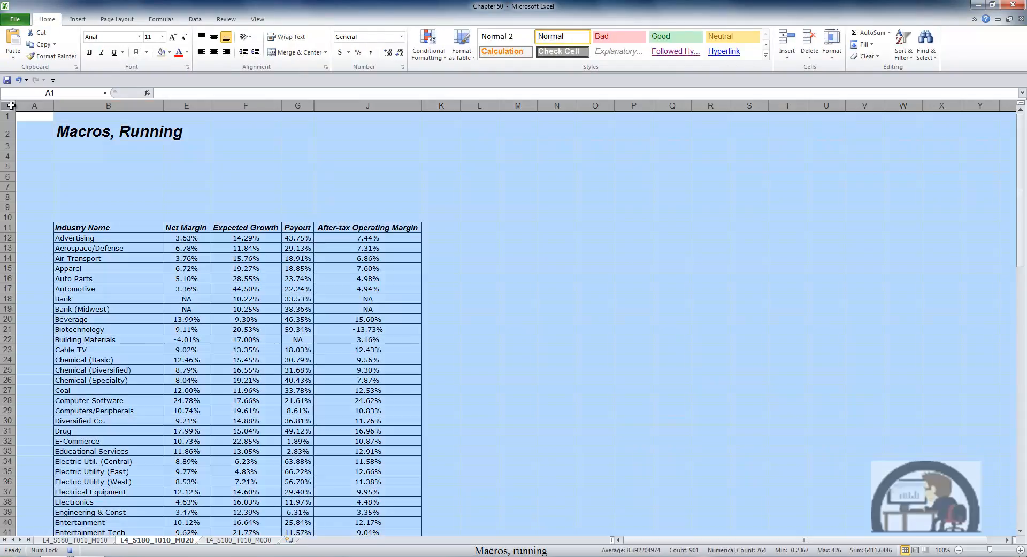
click(836, 58)
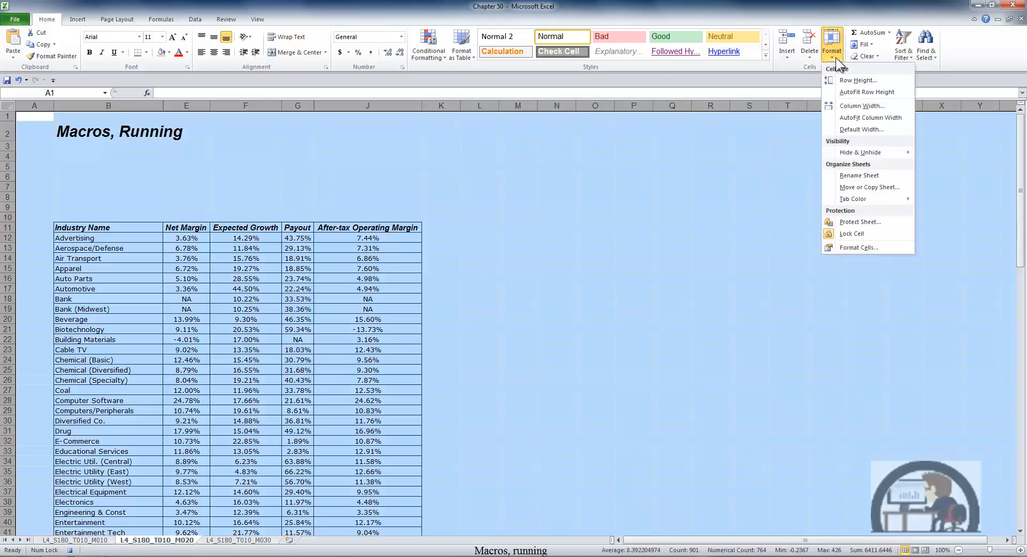
mouse_move(851, 154)
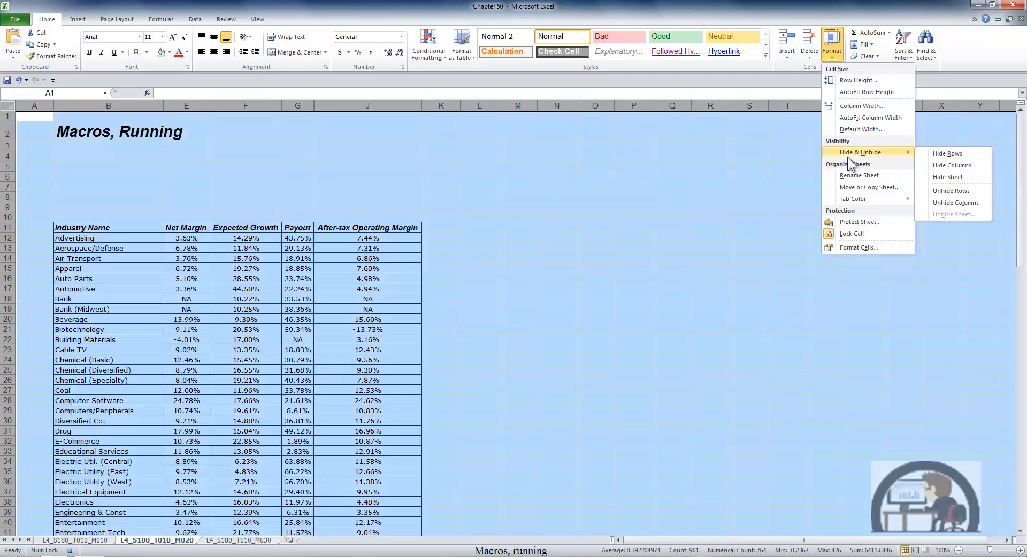
click(966, 202)
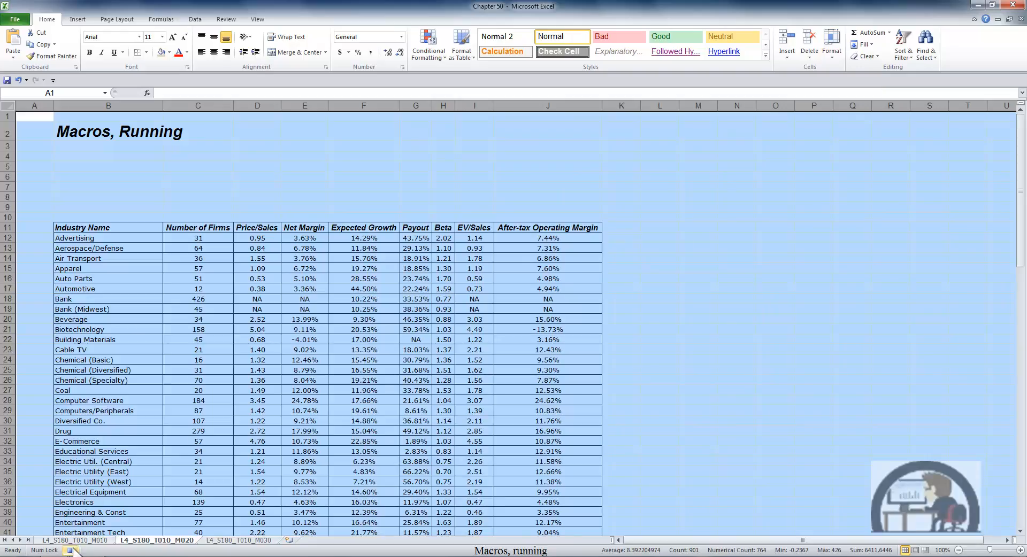
click(109, 165)
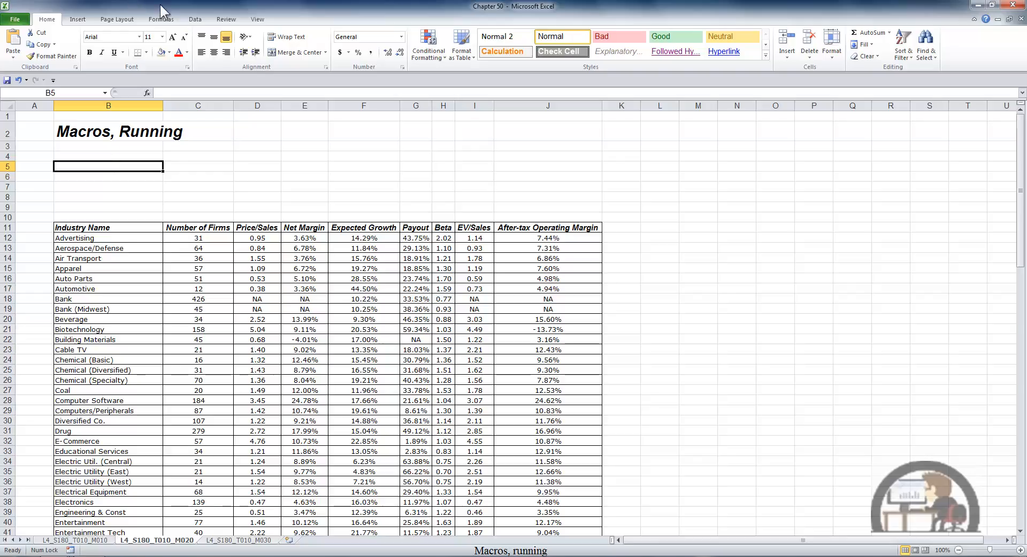
Assign the shortcut Ctrl+Shift+H to the Hide macro in its macro options.
click(257, 18)
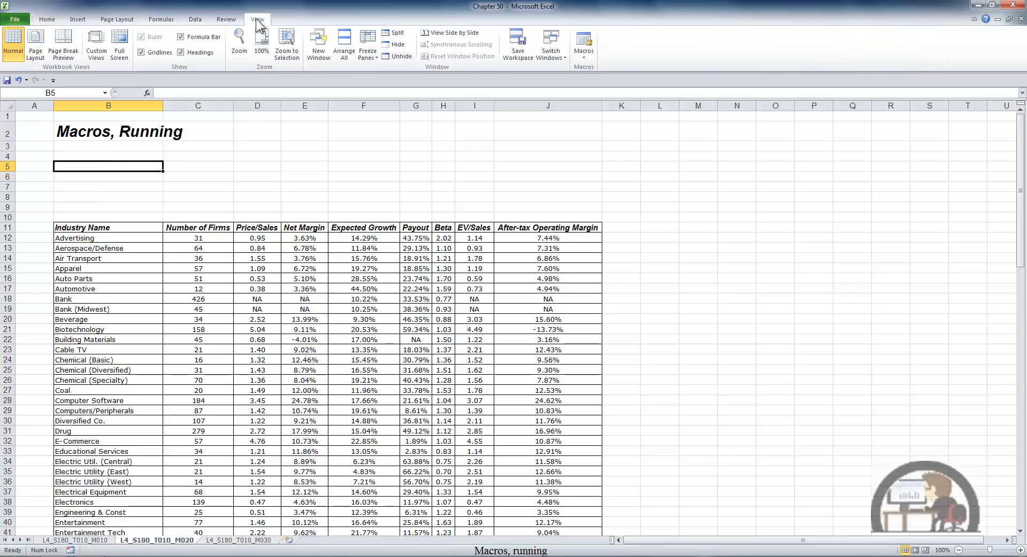
click(583, 54)
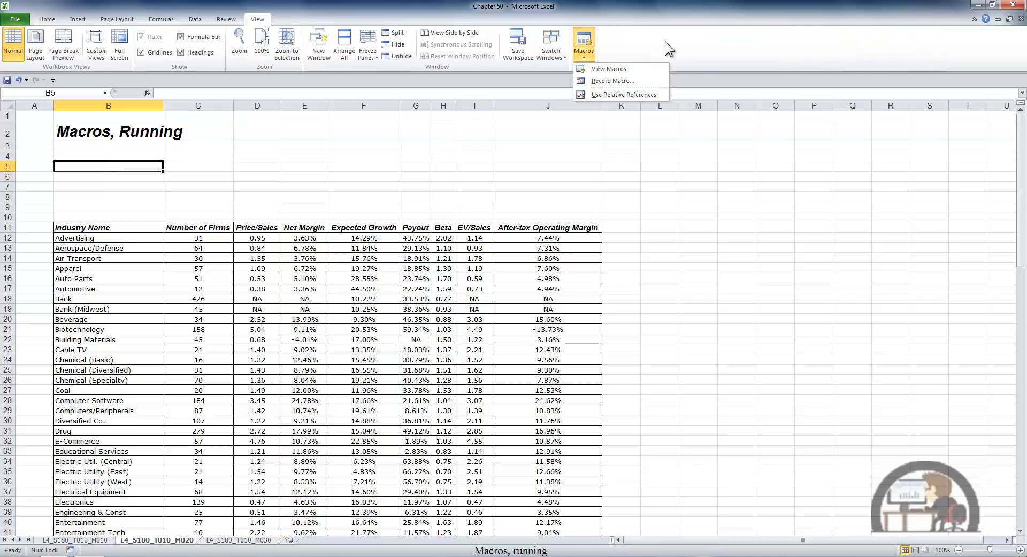
click(607, 69)
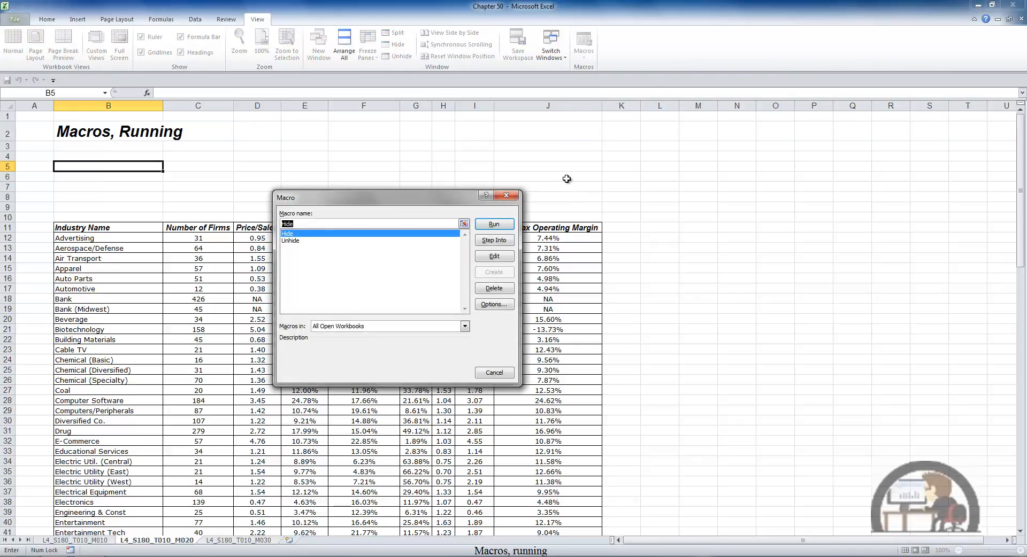
click(494, 305)
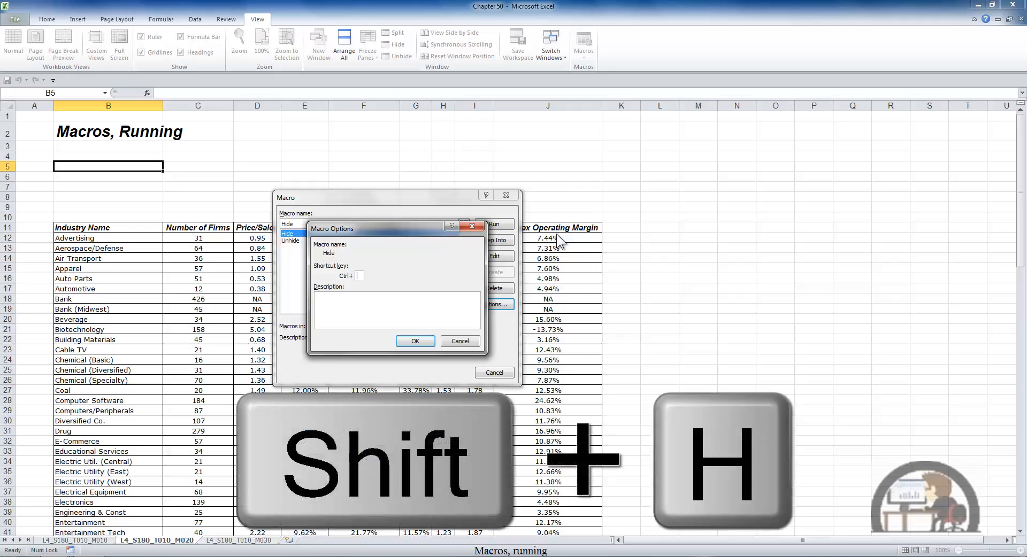
text(H)
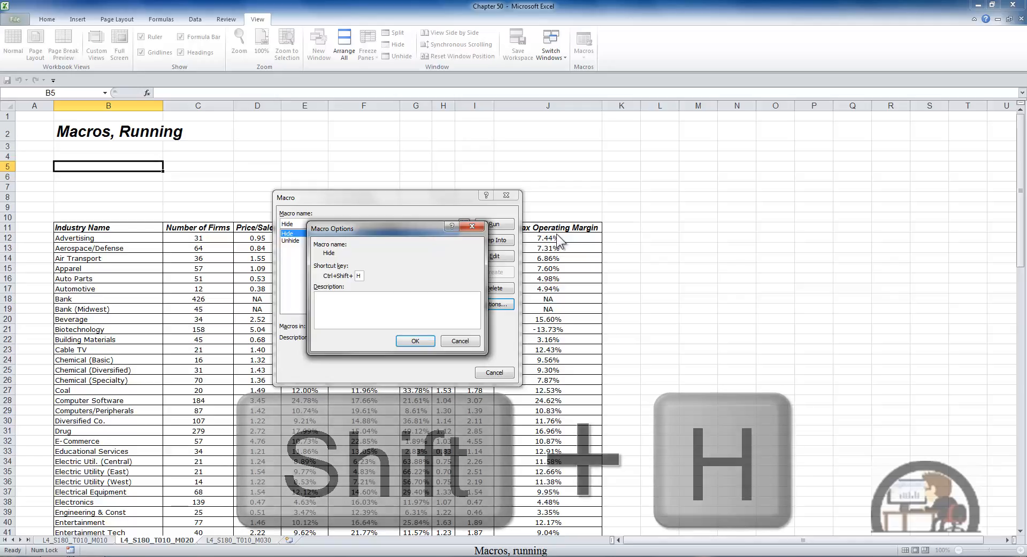
click(425, 341)
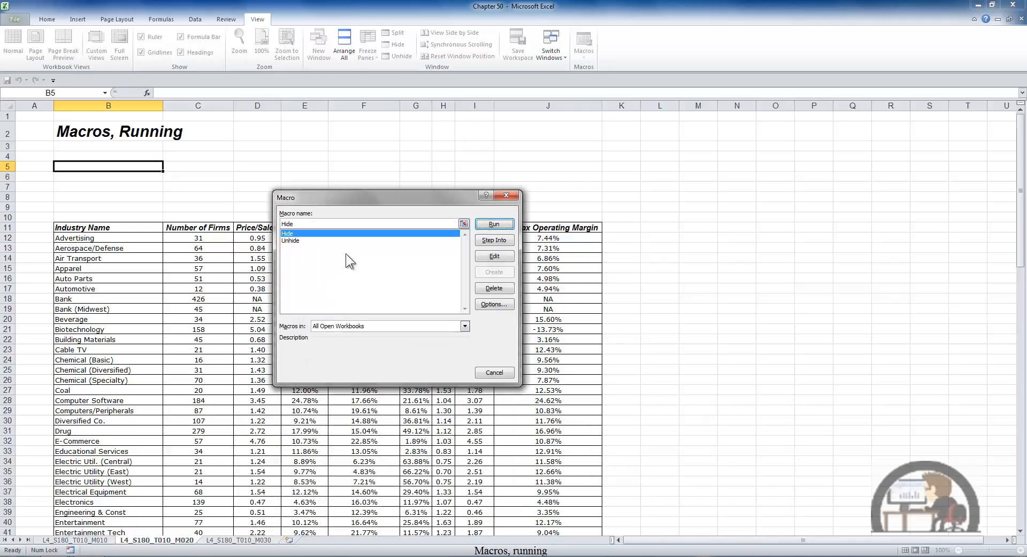
Assign the shortcut Ctrl+Shift+U to the Unhide macro and close the macro list.
click(292, 240)
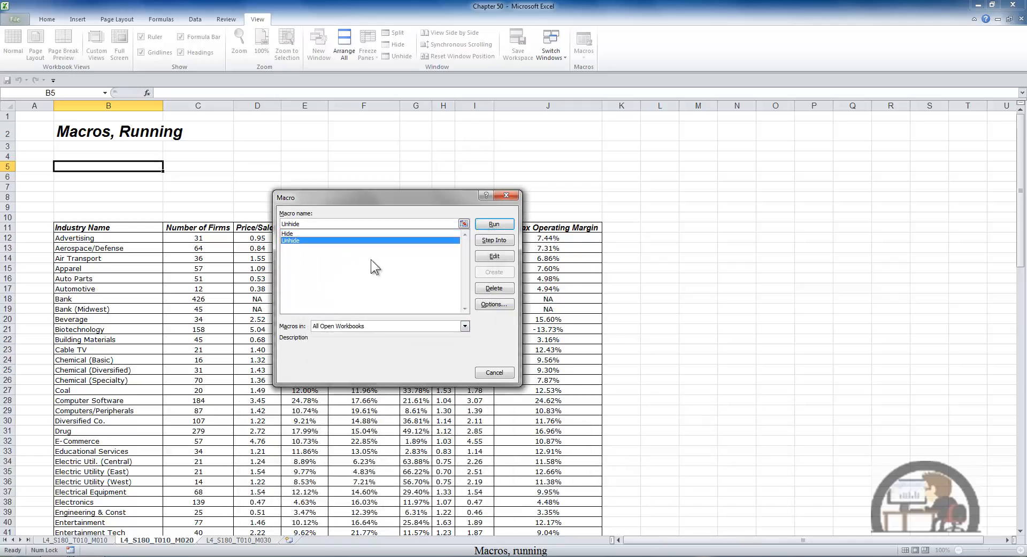
click(496, 304)
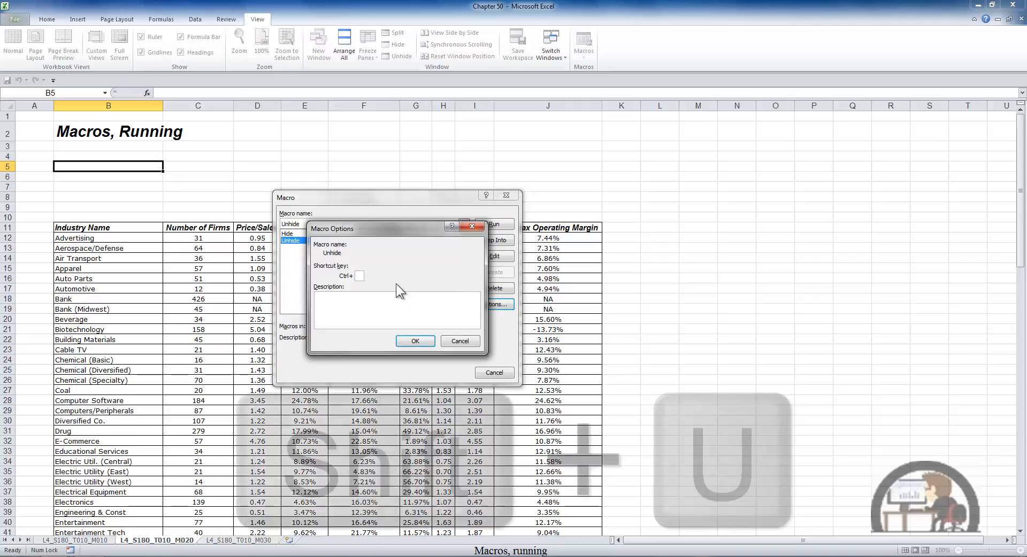
key(shift+u)
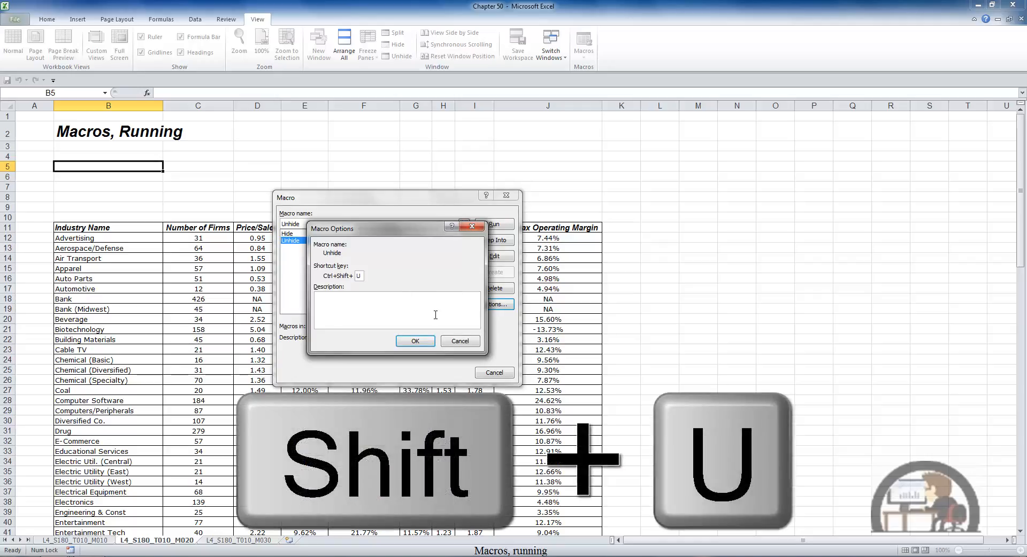
click(426, 341)
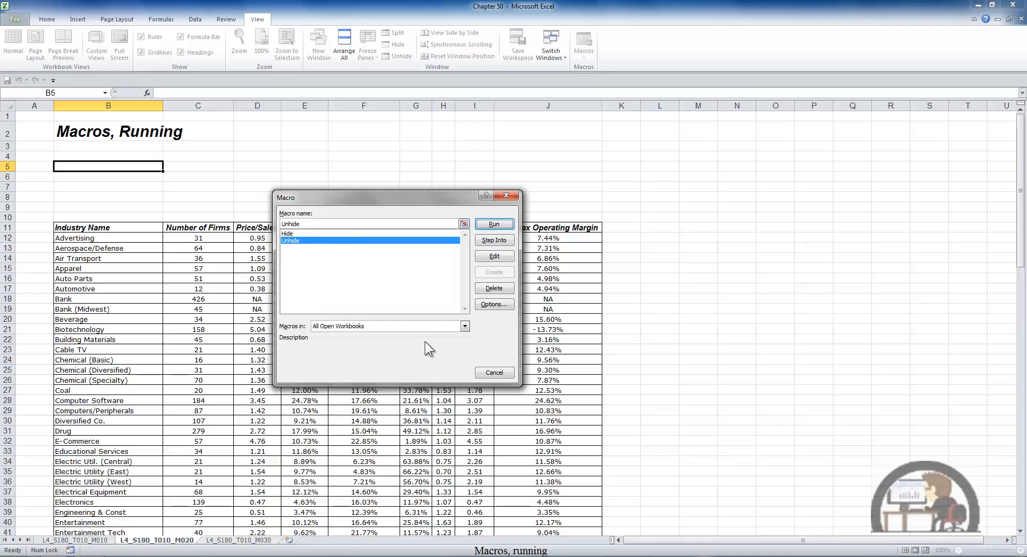
click(506, 196)
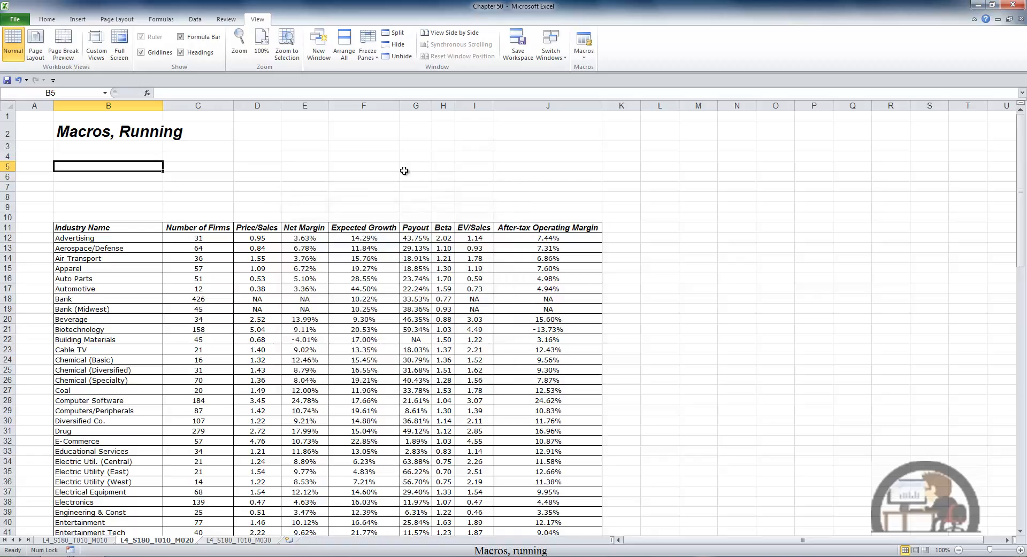
Run the Hide and Unhide macros through their assigned shortcuts and select cell D5.
key(ctrl+shift+h)
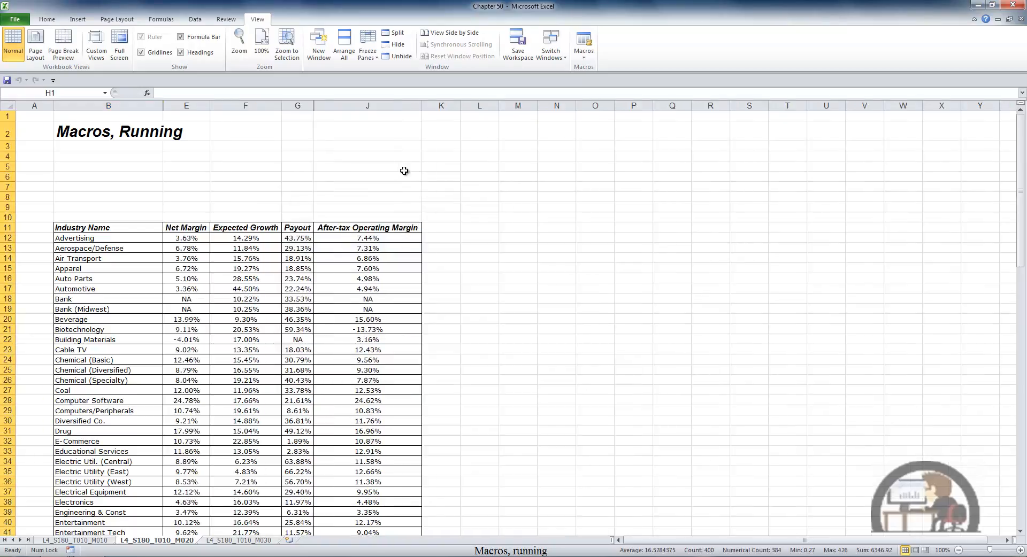
key(ctrl+shift+u)
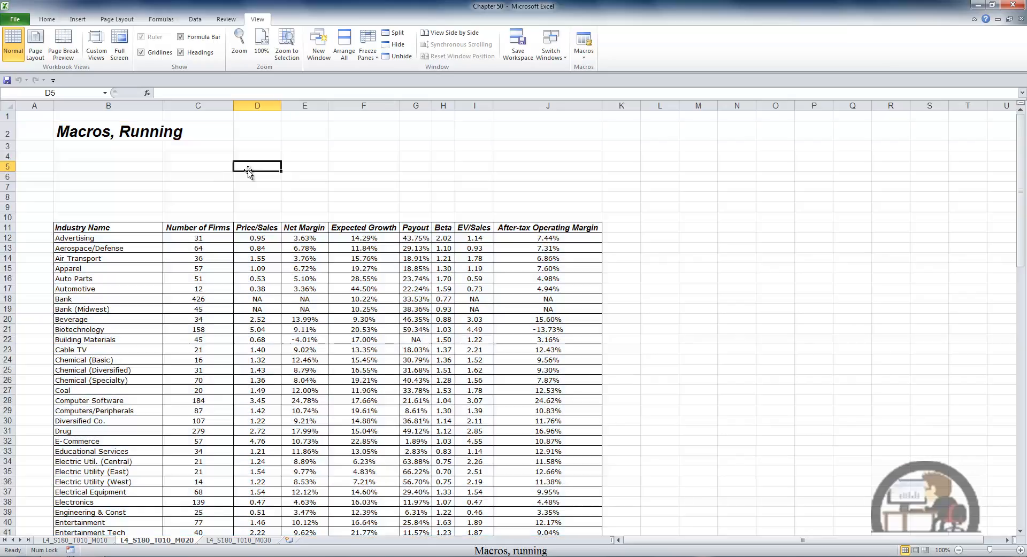
click(248, 171)
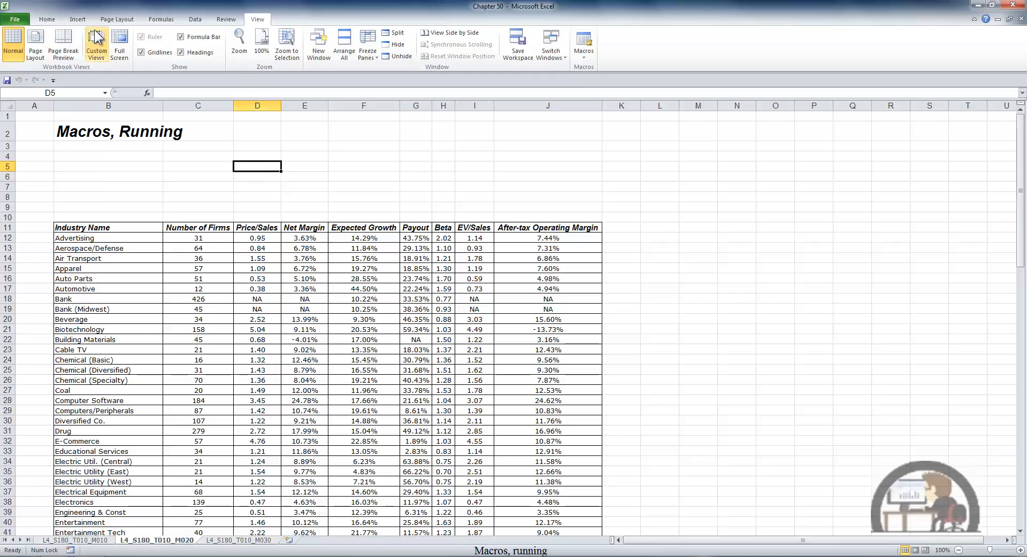
Draw a rounded rectangle about 1.94" wide and 0.51" high over cells B4:B6 and give it the first bevel effect.
click(78, 20)
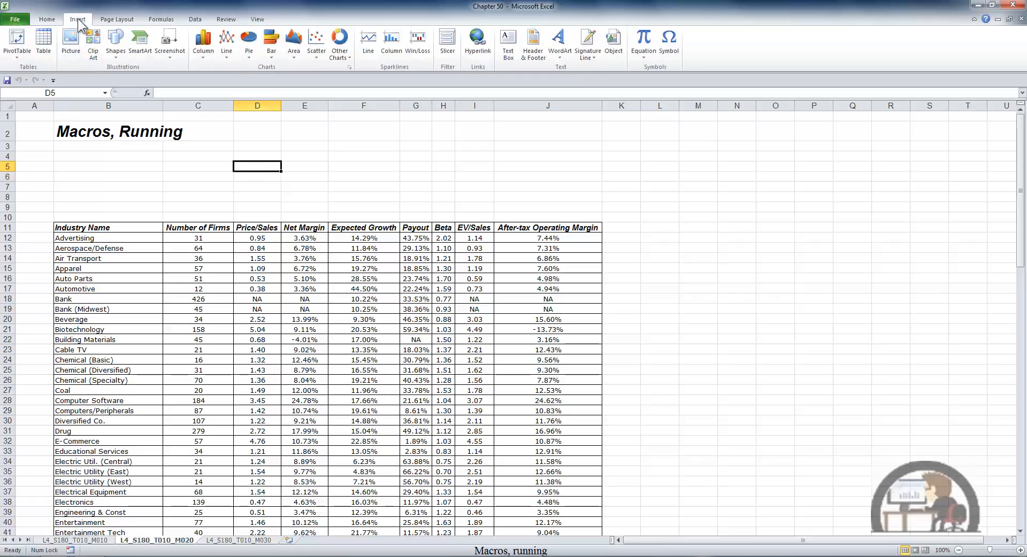
click(116, 48)
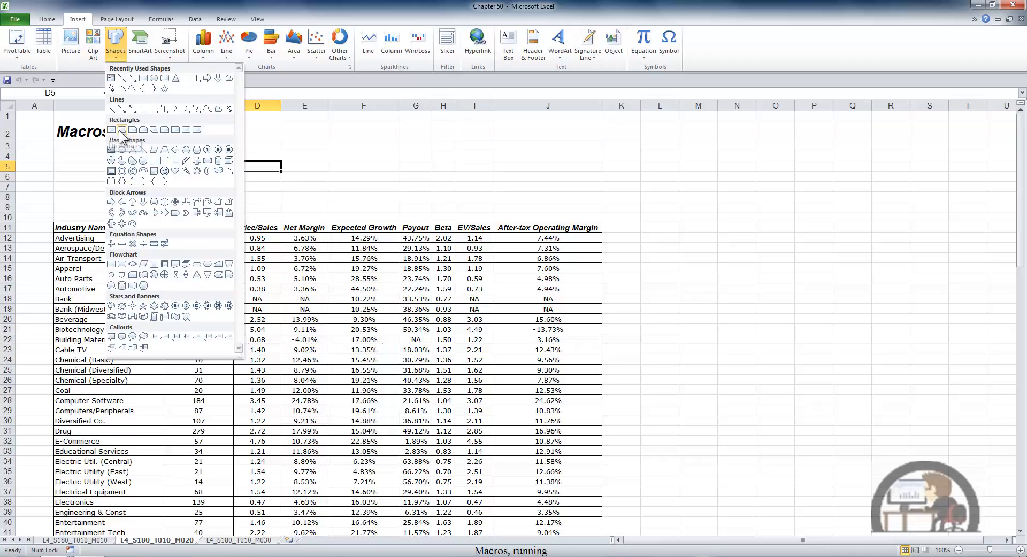
click(112, 130)
drag(62, 150, 162, 175)
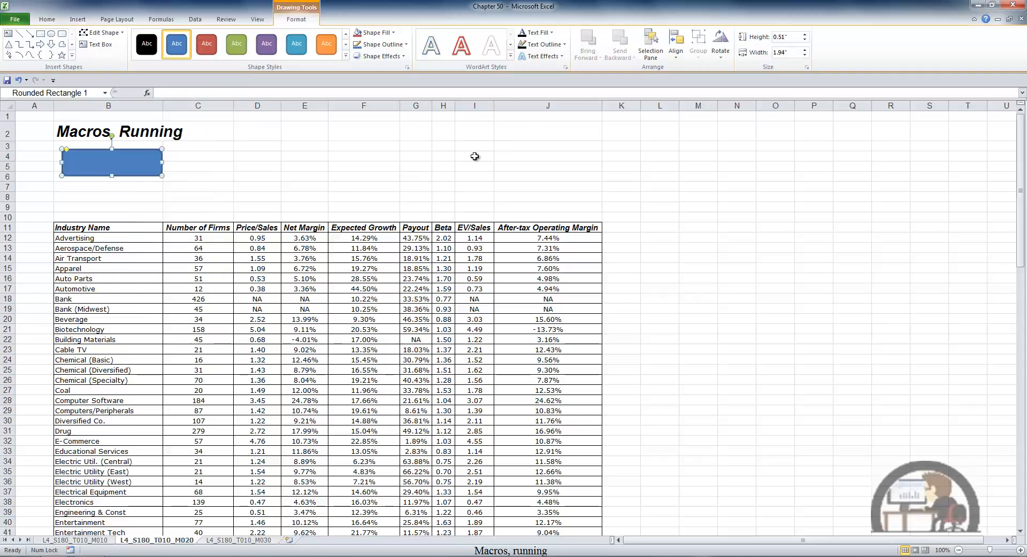
click(400, 54)
mouse_move(393, 194)
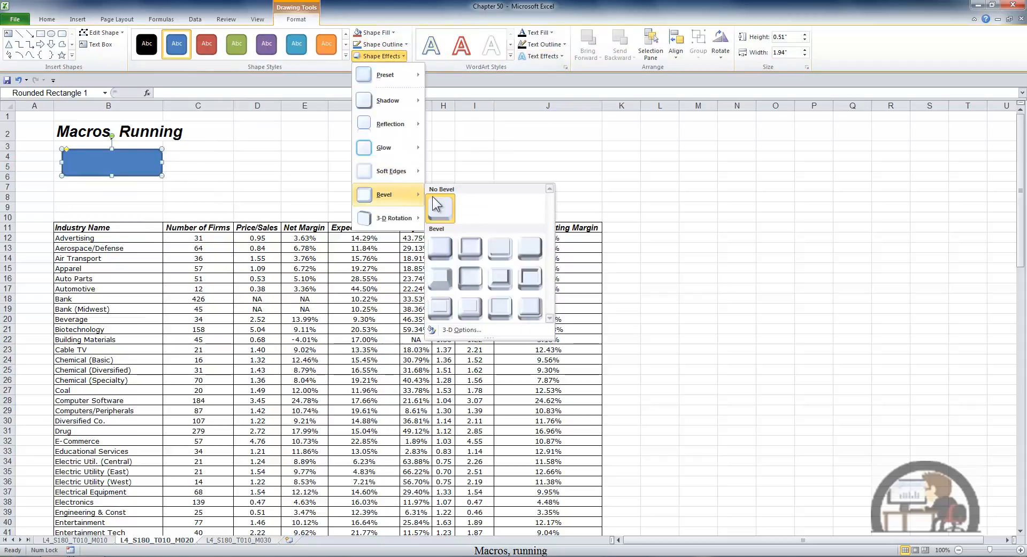
click(445, 252)
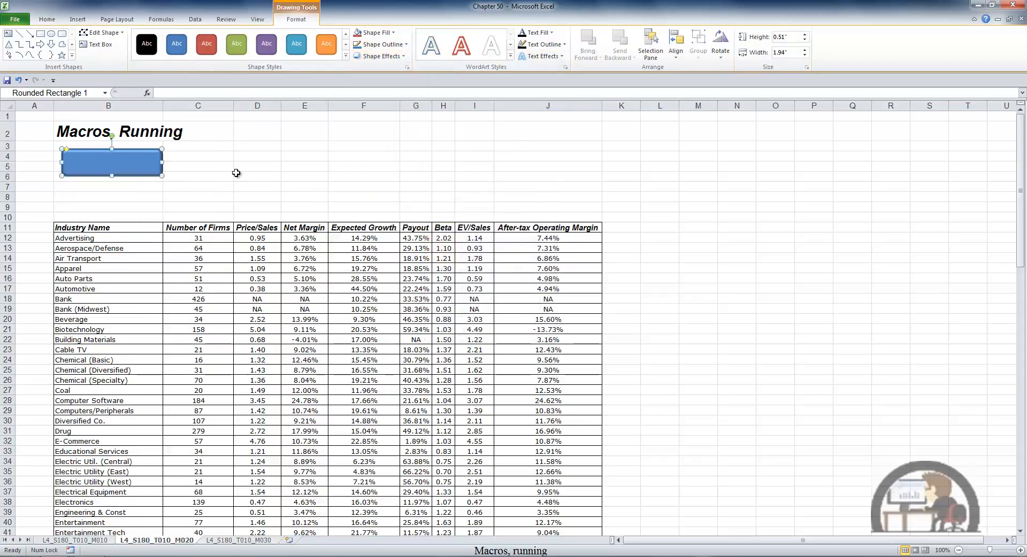
Assign the Hide macro to the rounded rectangle, label it Hide, and deselect it by selecting cell C5.
right_click(151, 160)
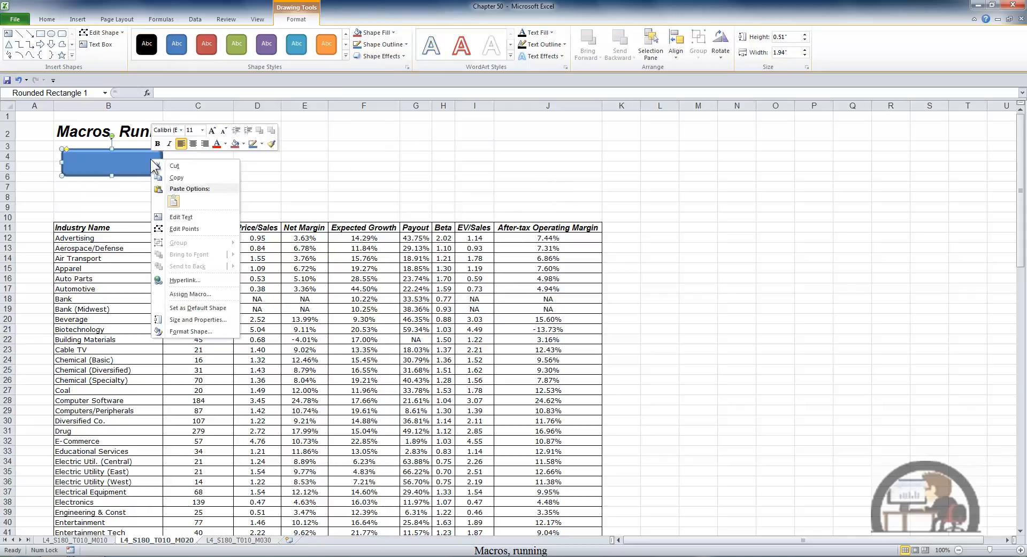
click(190, 294)
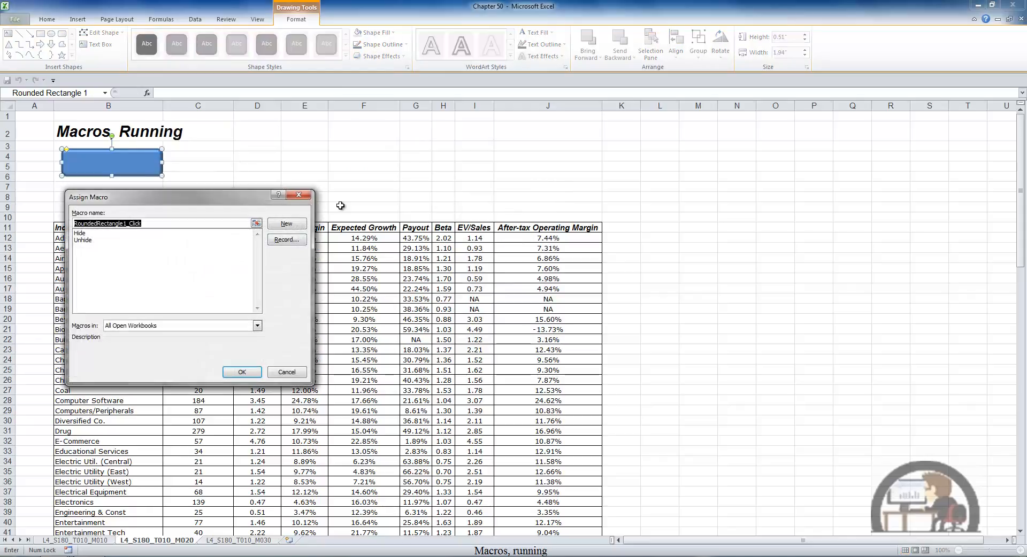
click(87, 233)
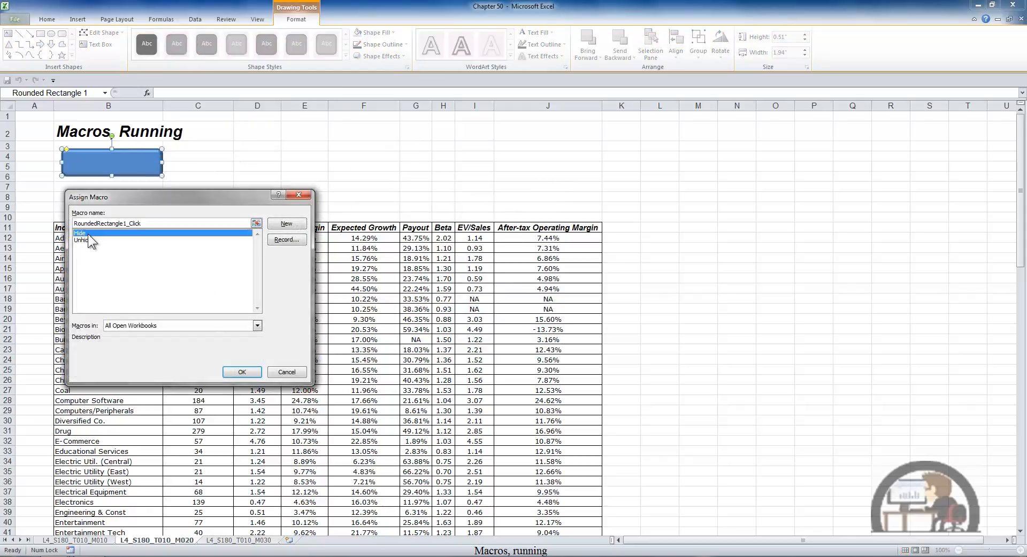
click(242, 372)
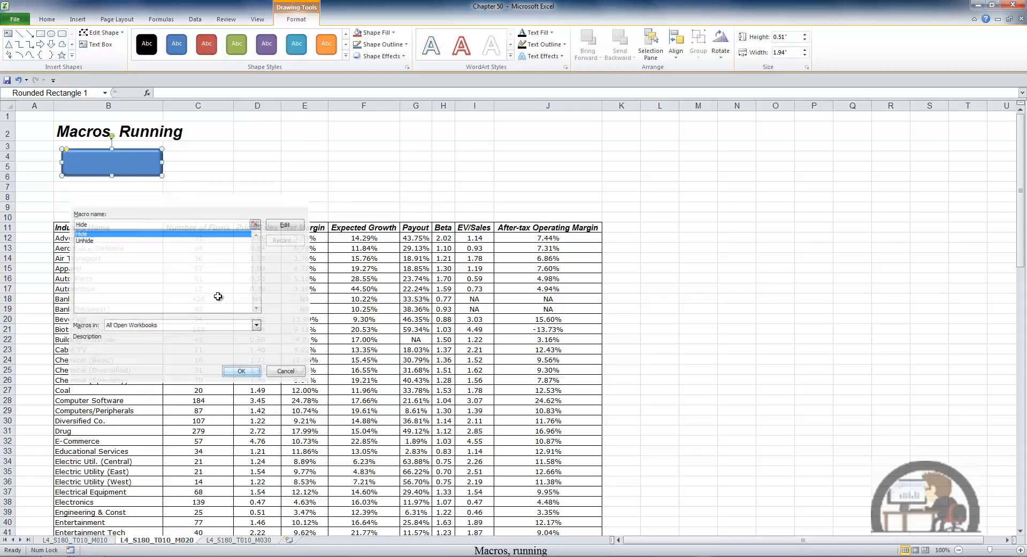
right_click(121, 166)
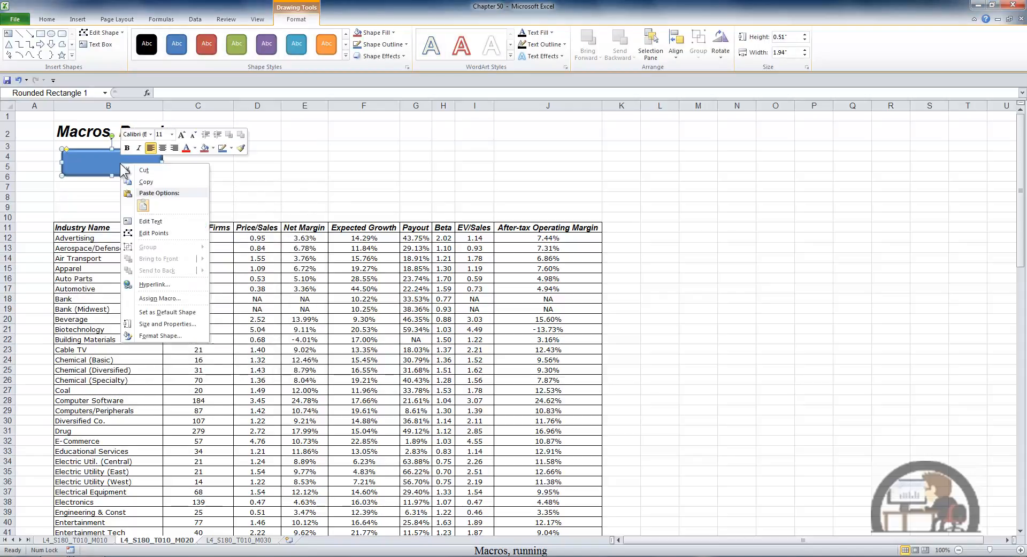
key(Escape)
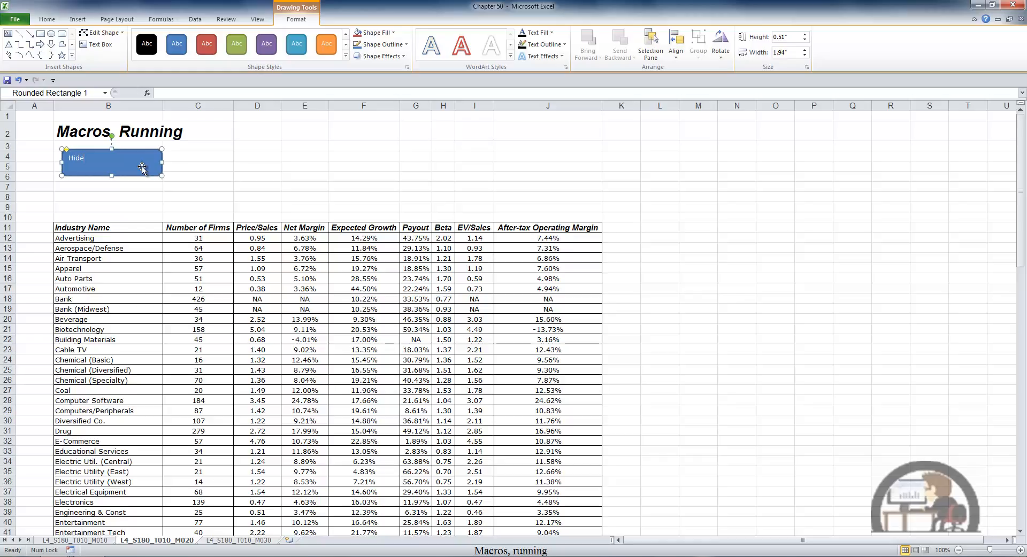
click(196, 166)
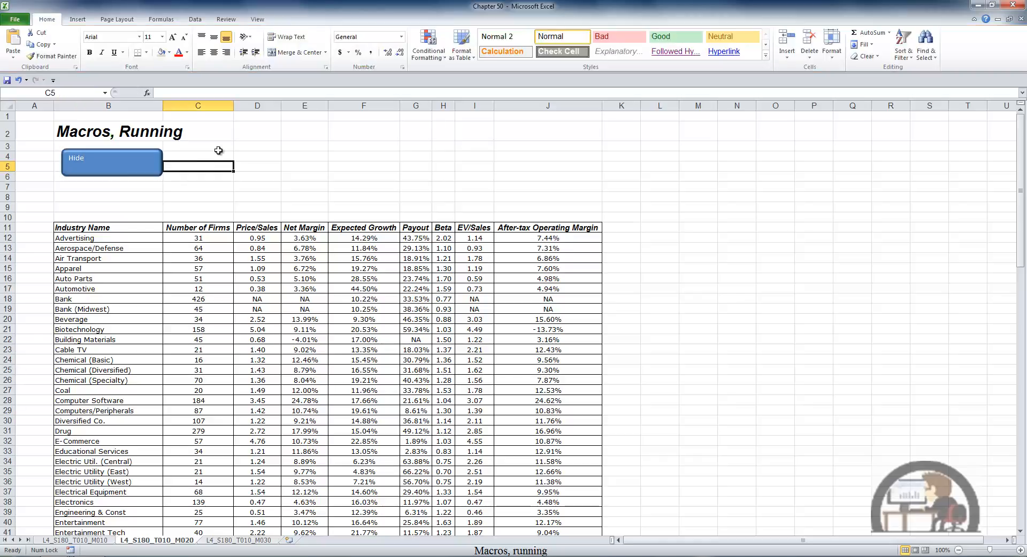
Run the Hide macro from its shape button and paste a copy of that button at cell B7.
click(138, 168)
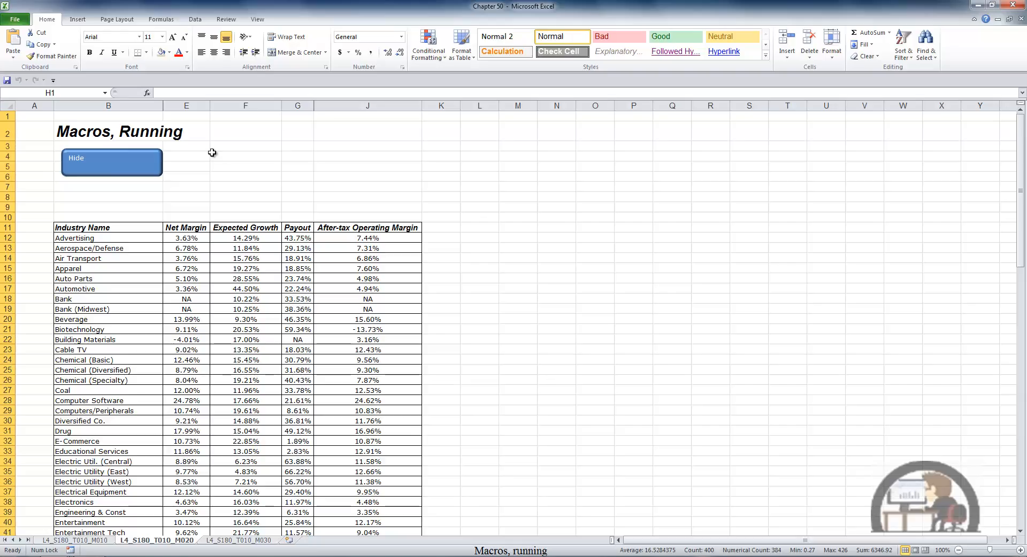
key(ctrl)
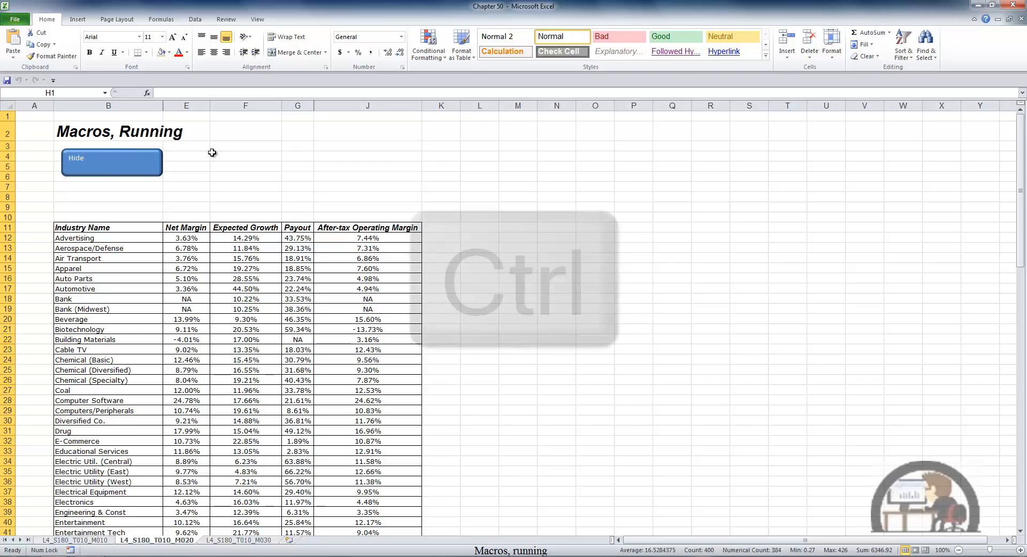
ctrl+click(158, 164)
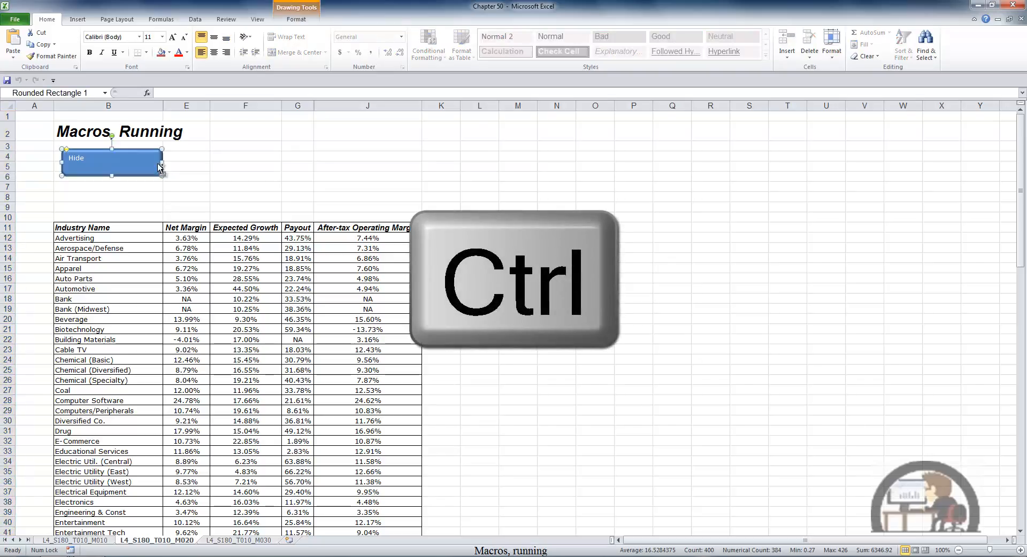
right_click(64, 191)
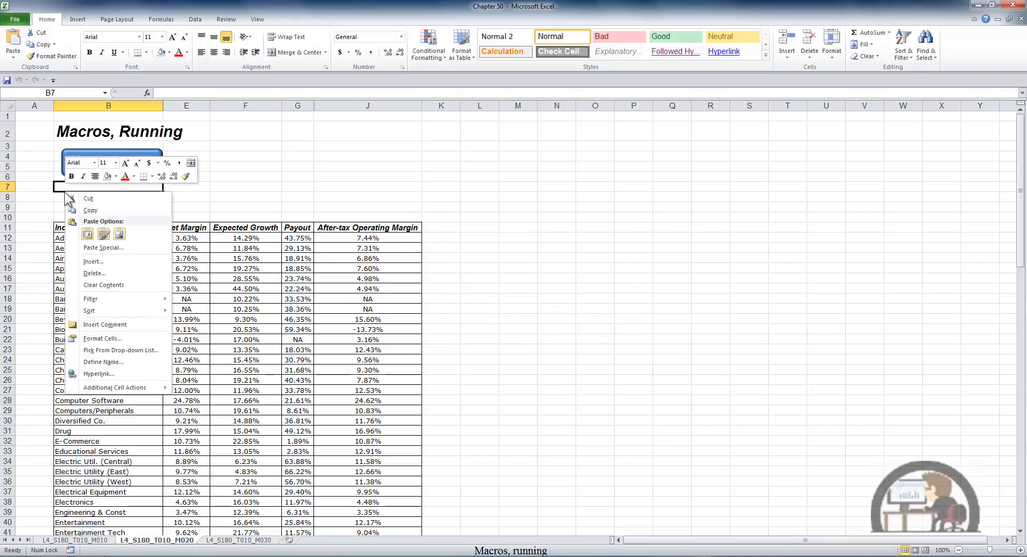
click(93, 233)
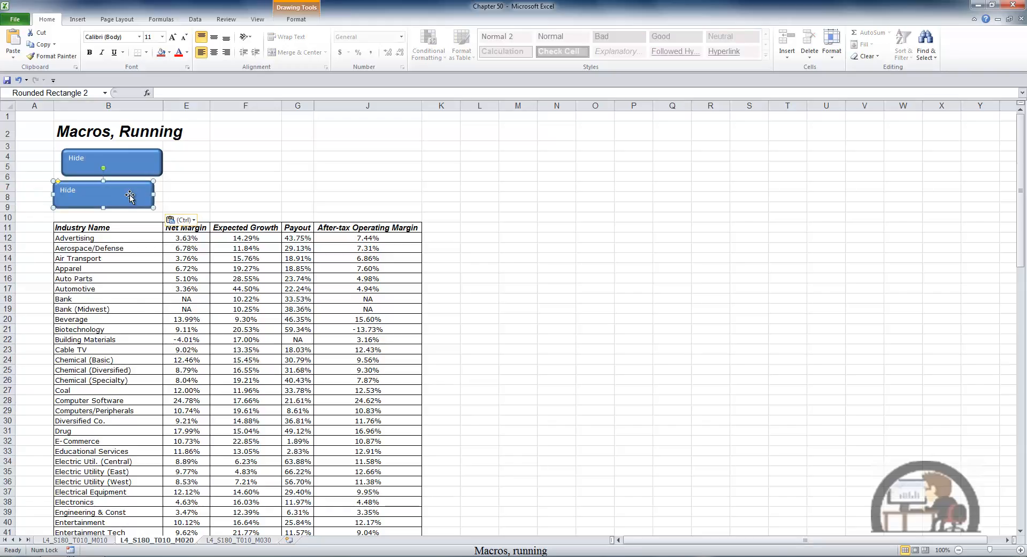
Assign the Unhide macro to the copied button below the original Hide button.
right_click(130, 196)
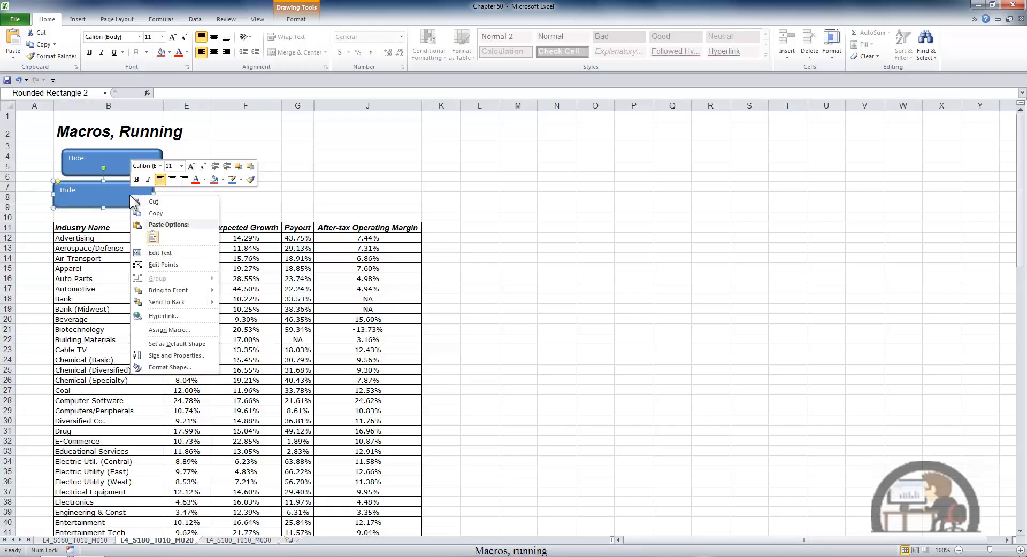
click(164, 329)
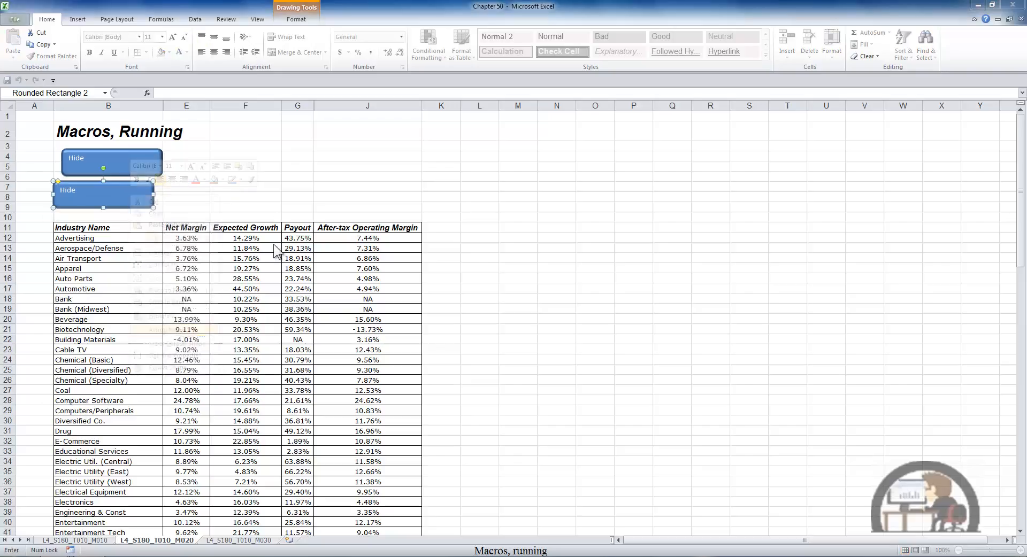
click(60, 274)
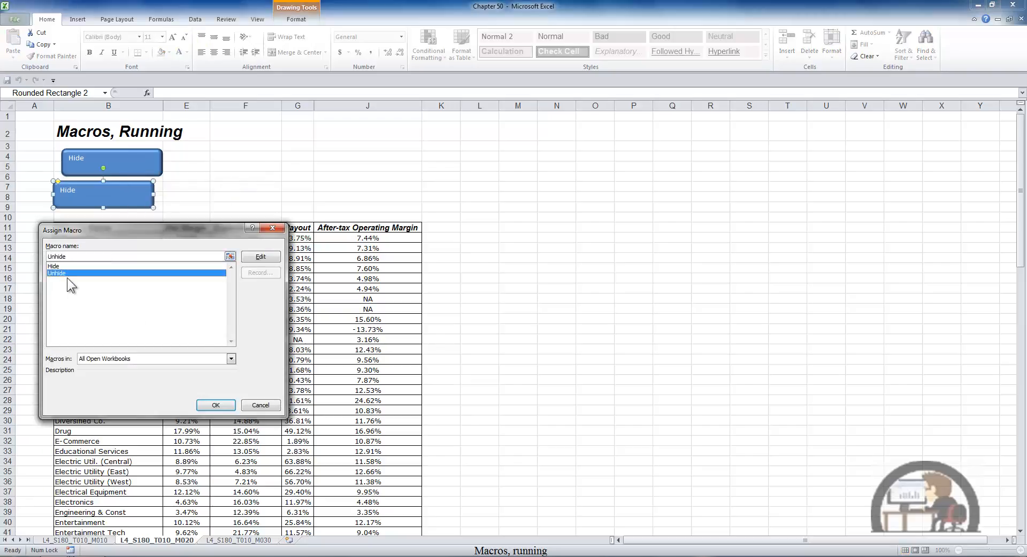
click(216, 405)
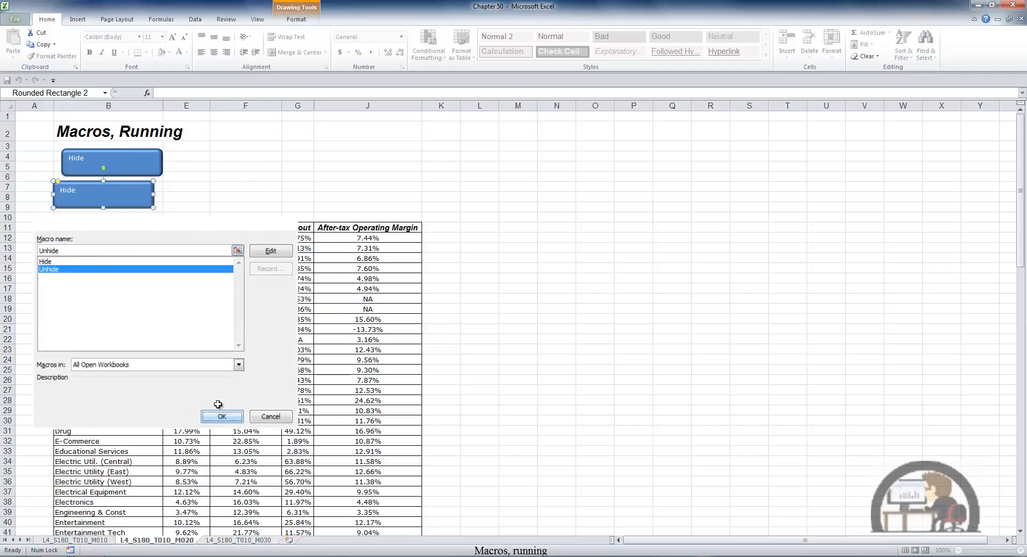
Relabel the copied lower button Unhide and deselect it.
right_click(127, 196)
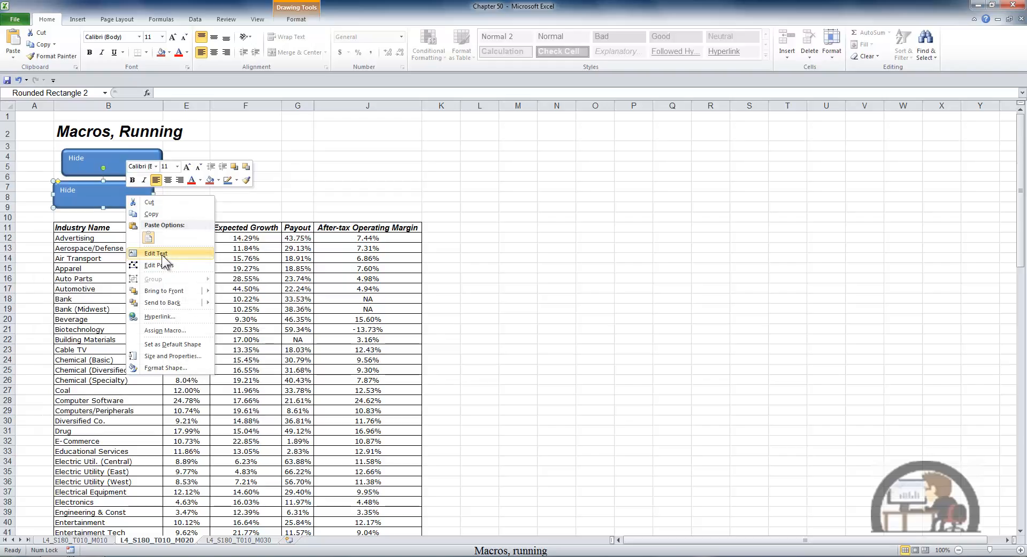
click(156, 254)
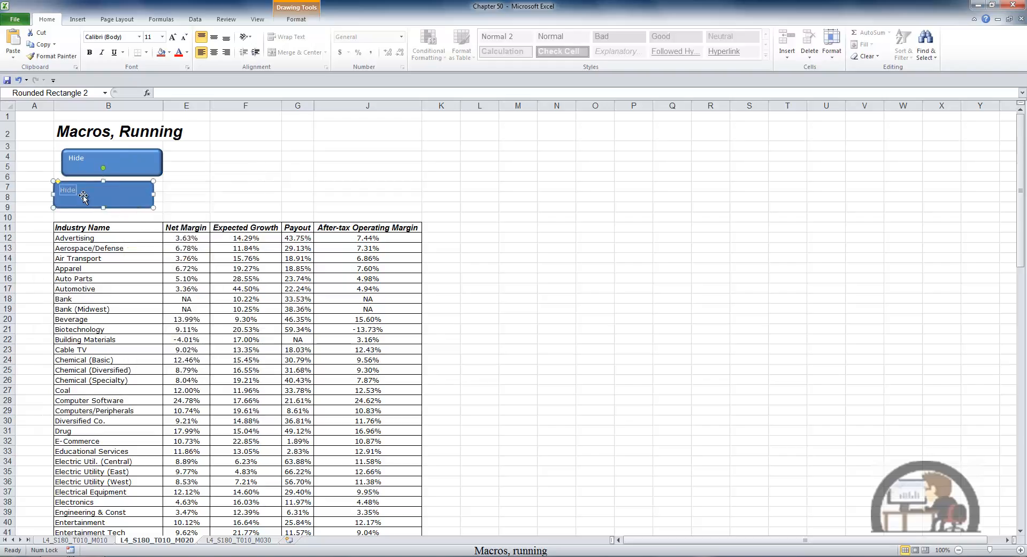
text(Unhide)
click(212, 186)
Test both shape buttons by alternately running the Unhide and Hide macros, ending with the columns hidden.
click(119, 194)
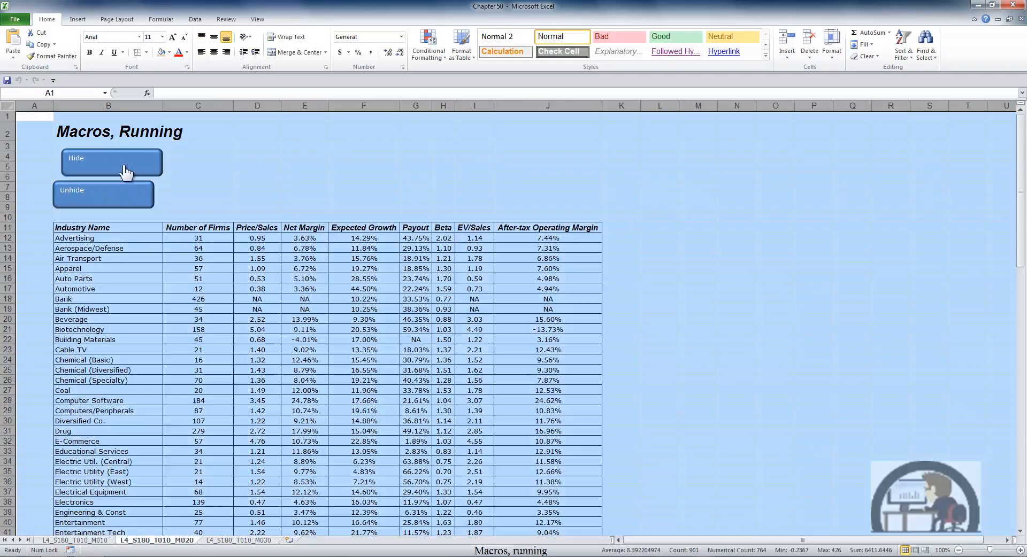
click(122, 163)
click(119, 196)
click(121, 165)
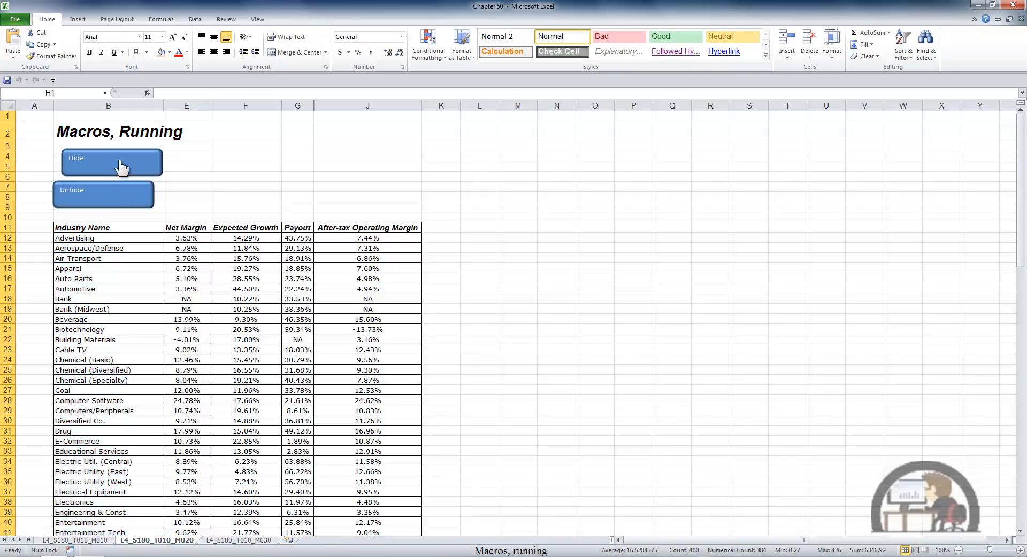
Align the left edges of the Hide and Unhide buttons, and deselect them by selecting cell F4.
ctrl+click(118, 160)
ctrl+click(121, 188)
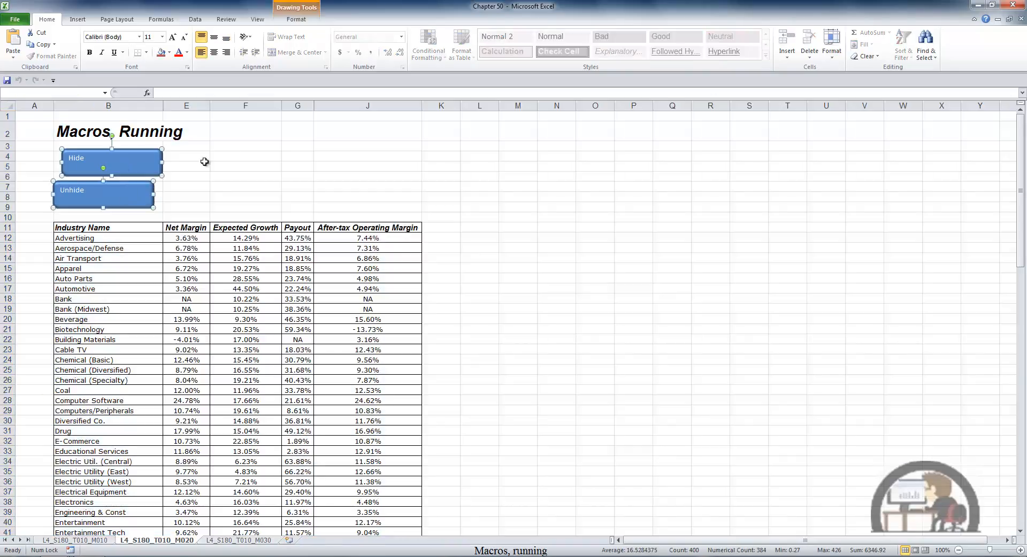
click(296, 19)
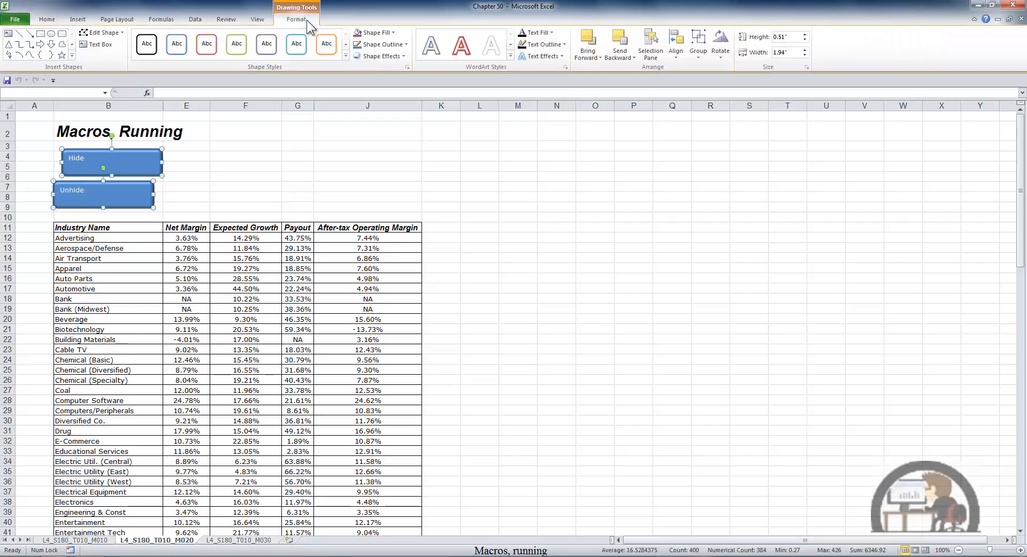
click(682, 58)
click(672, 72)
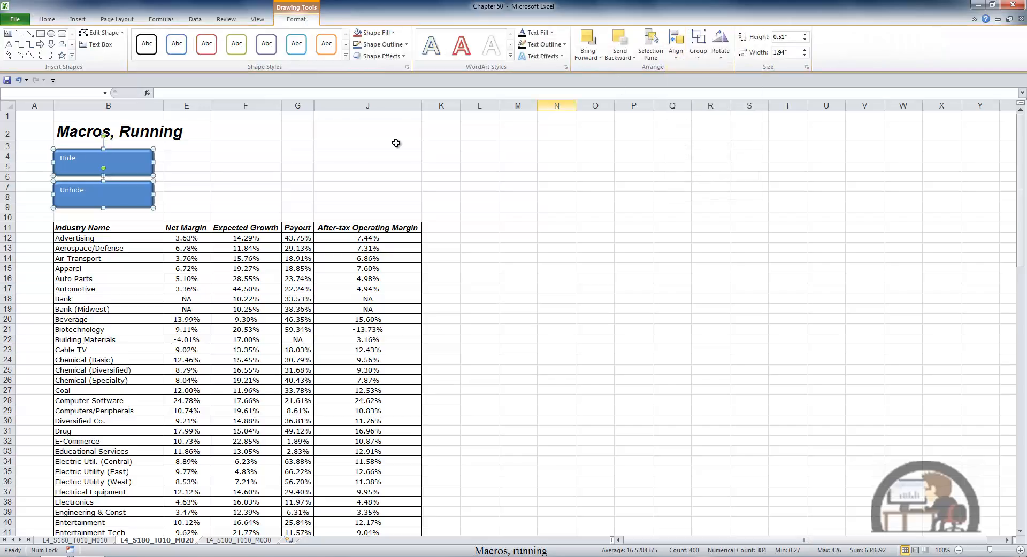
click(212, 157)
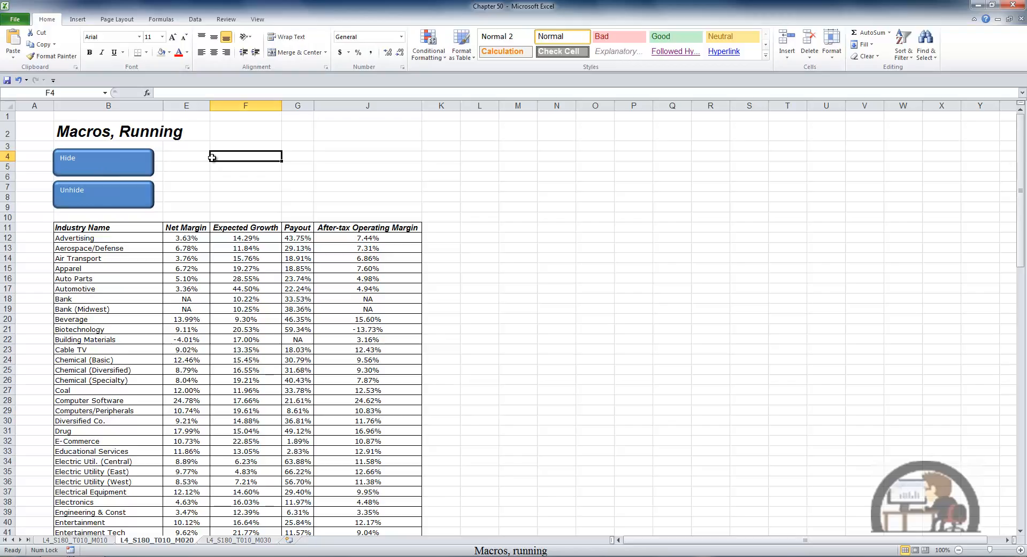
Customize the ribbon with Macros as the command source, and add a group named My Macros after Editing on the Home tab.
right_click(971, 49)
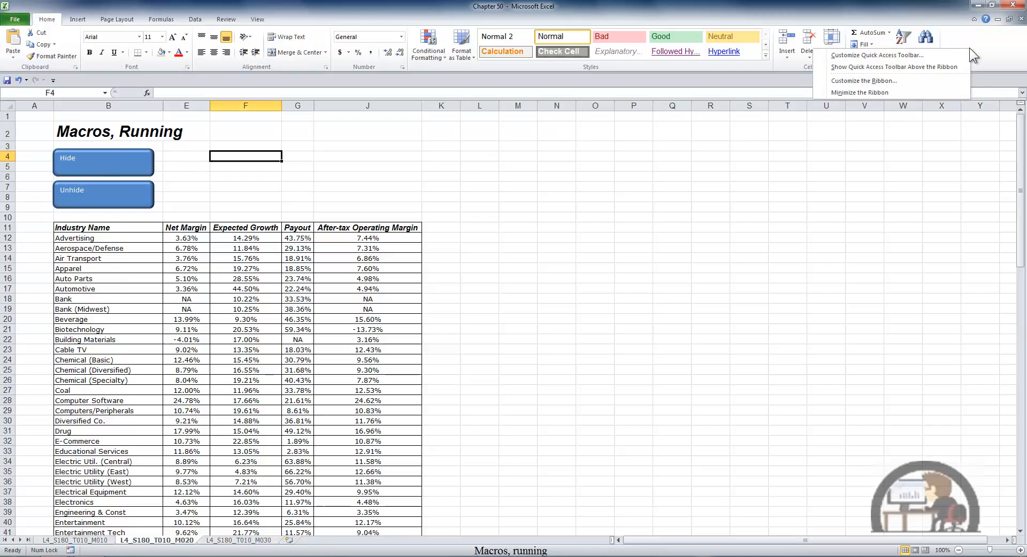
click(891, 80)
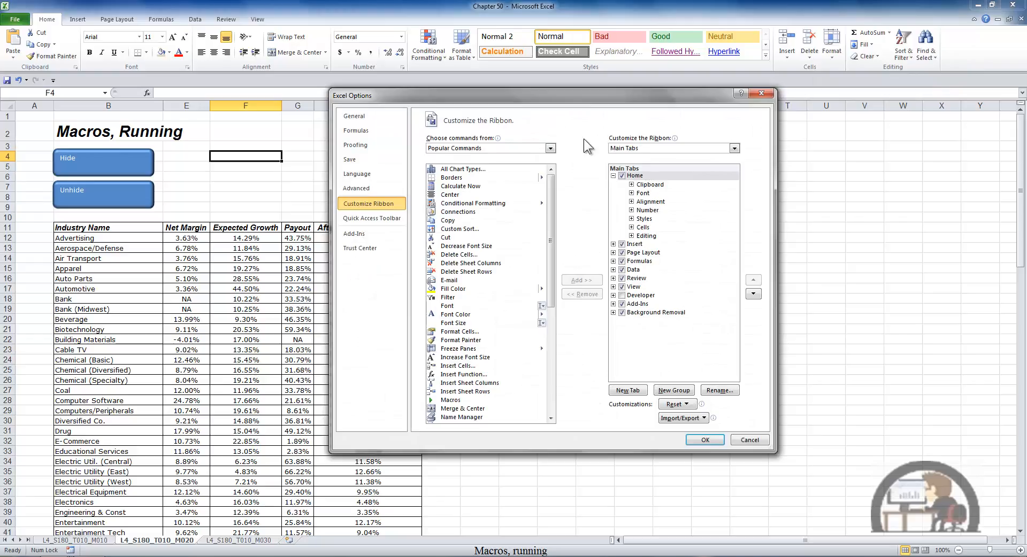
click(550, 148)
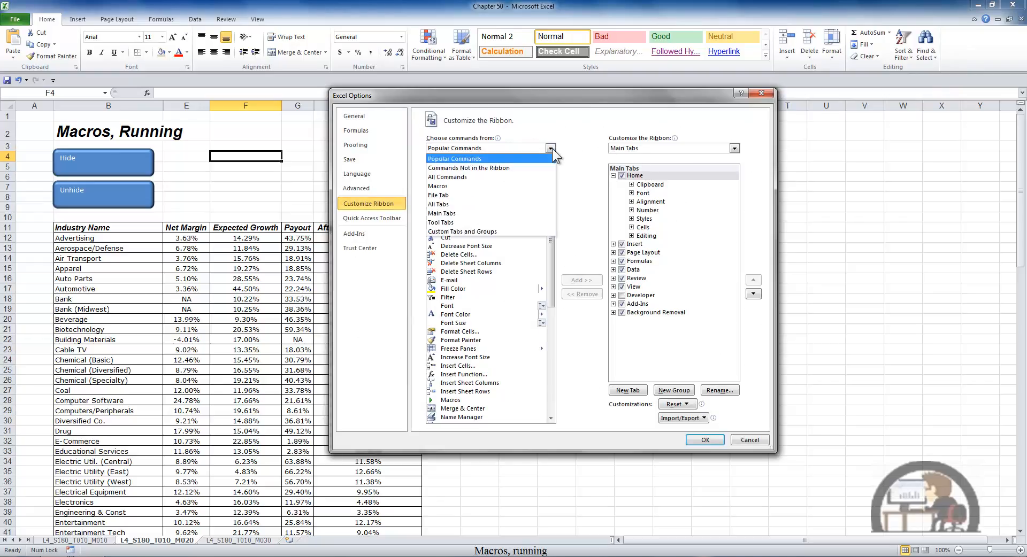
click(449, 186)
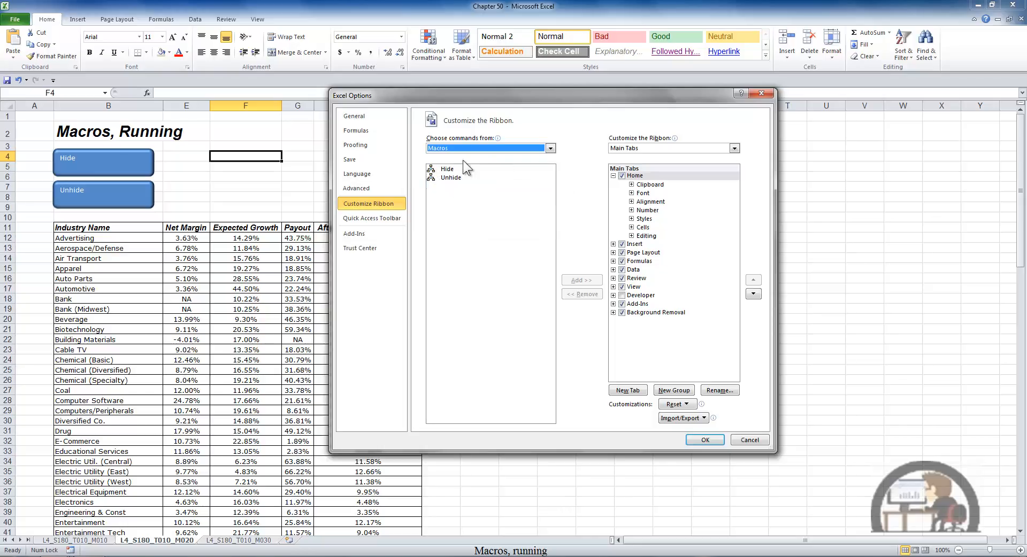
click(449, 169)
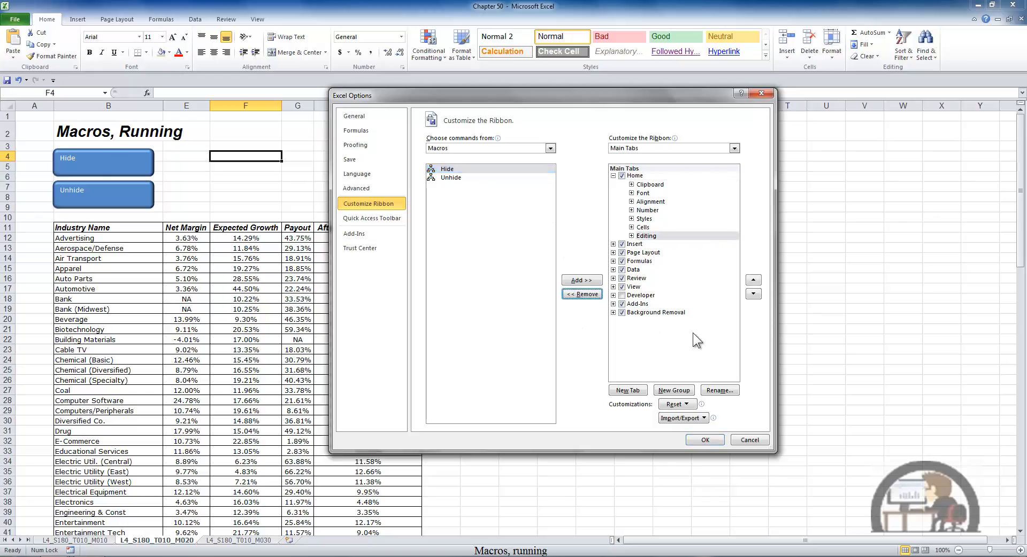
click(680, 390)
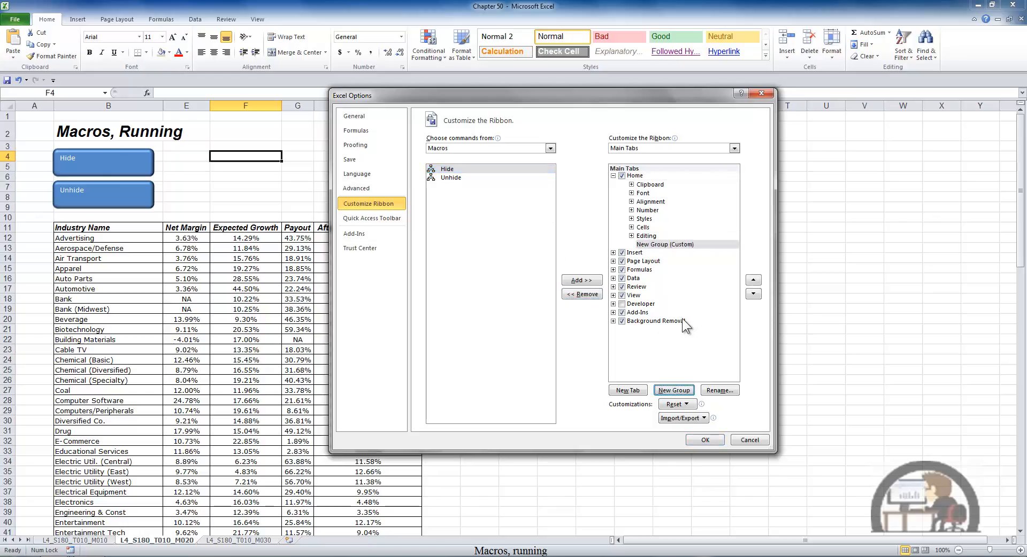
click(718, 390)
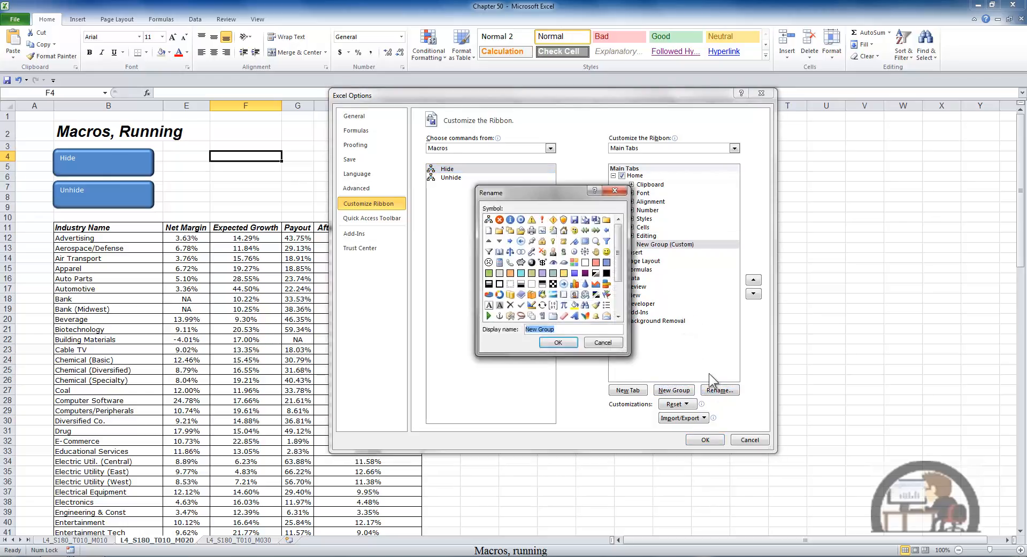
text(My Macros)
click(557, 343)
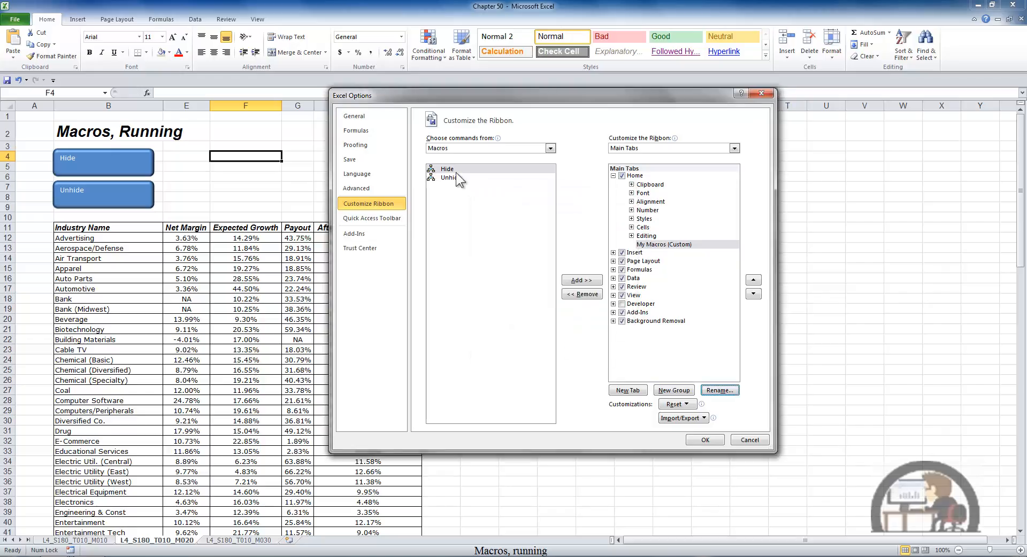
Add the Hide and Unhide macros to the My Macros group and give Hide the down-triangle symbol.
click(582, 279)
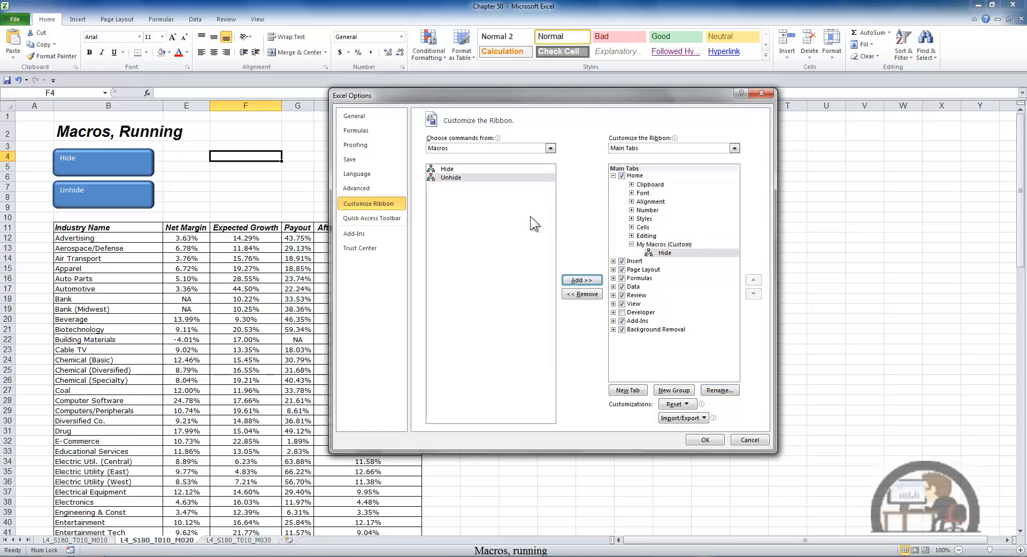
click(578, 281)
click(666, 253)
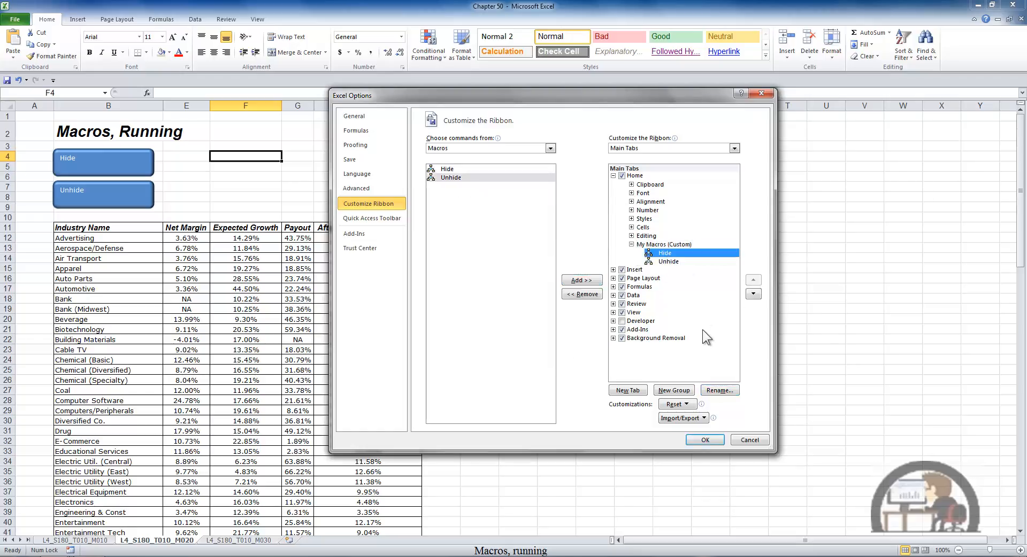
click(720, 391)
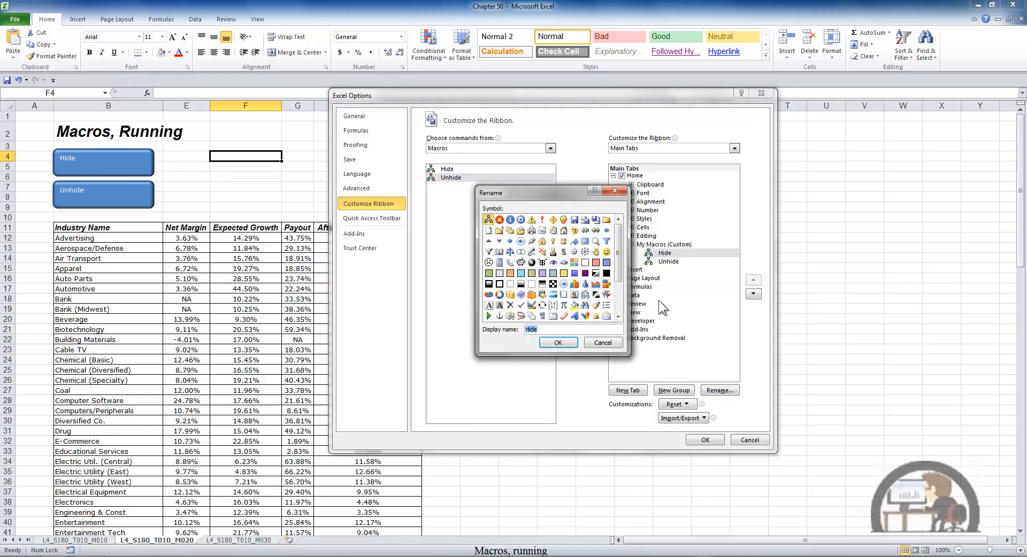
click(500, 241)
click(561, 345)
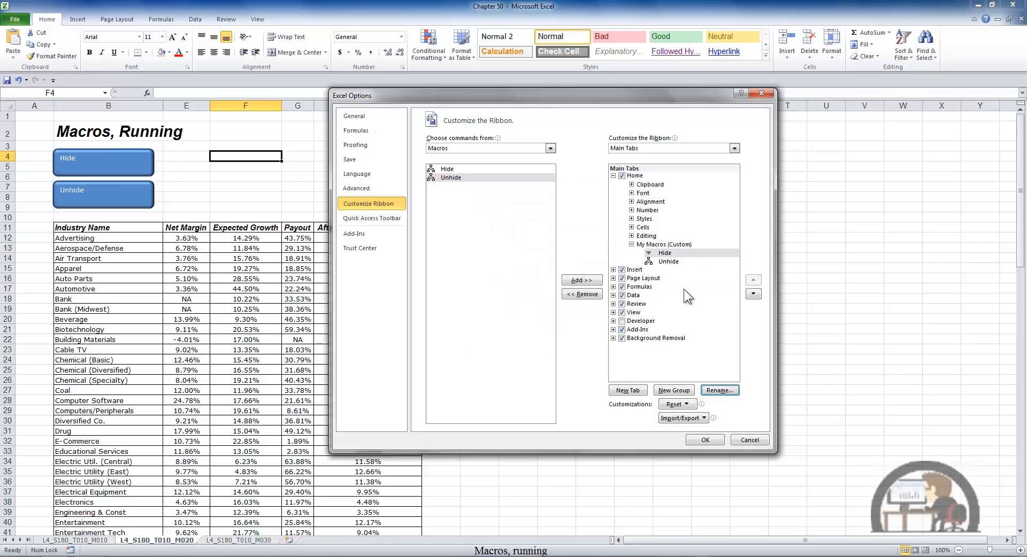
Give the Unhide command in My Macros the up-triangle symbol and apply the ribbon customization.
click(673, 261)
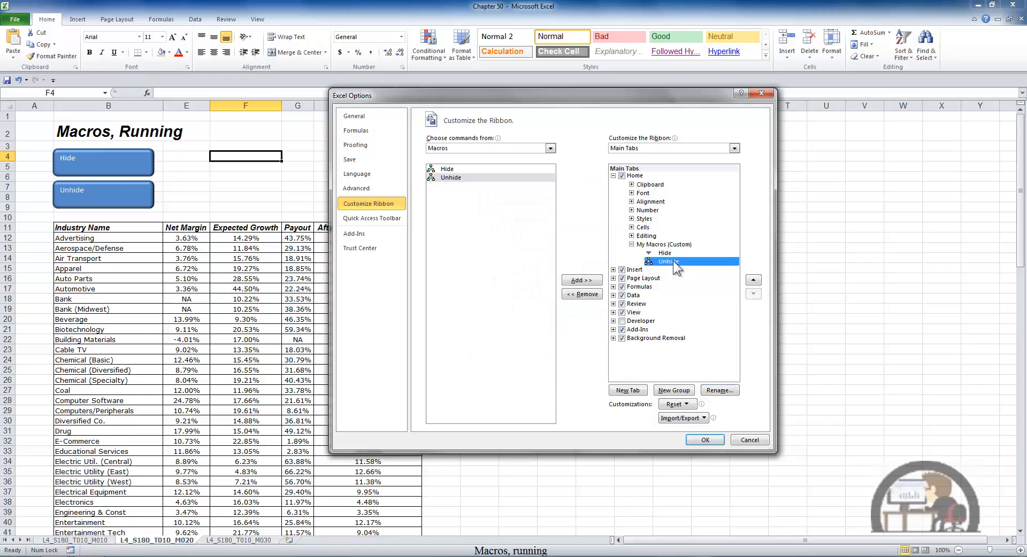
click(719, 392)
click(489, 241)
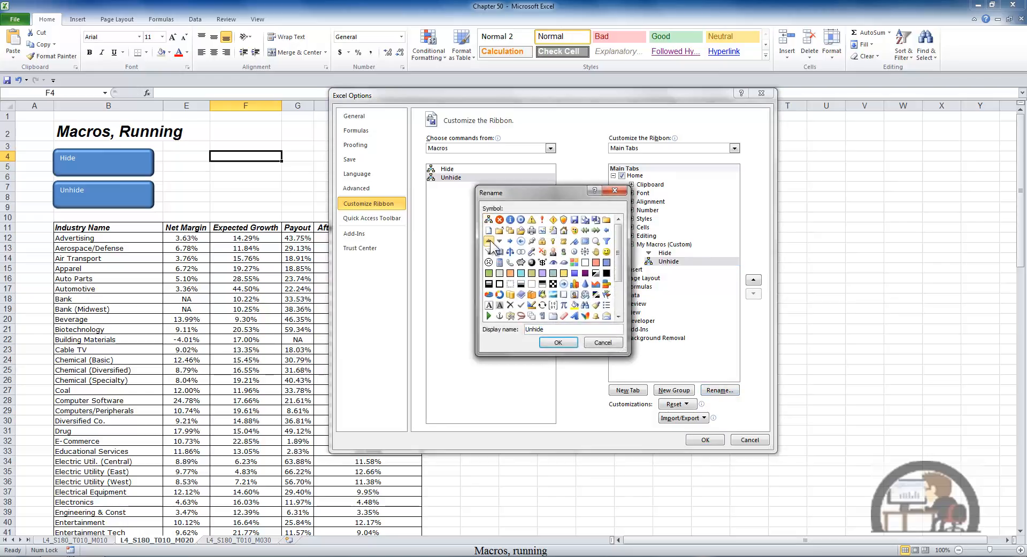
click(564, 345)
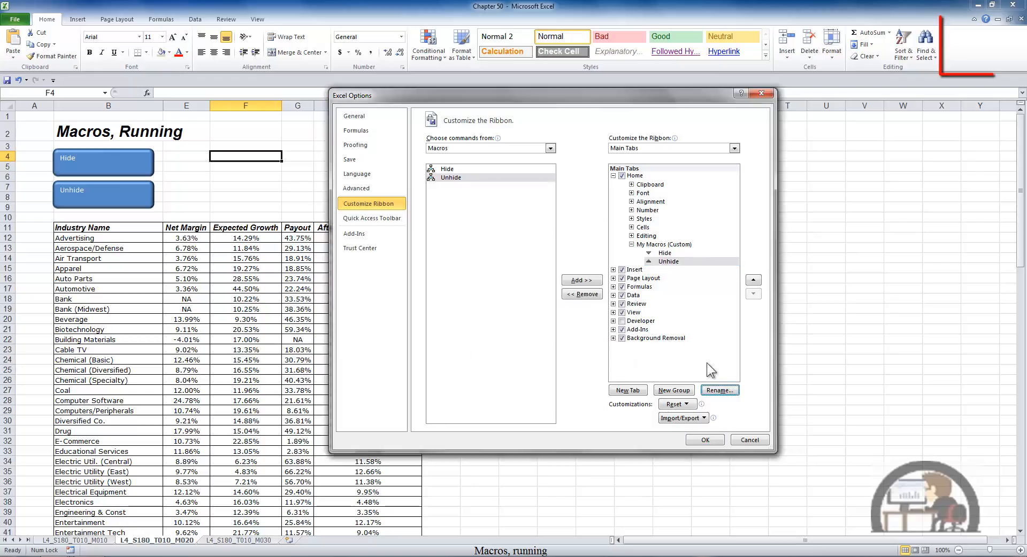
click(707, 439)
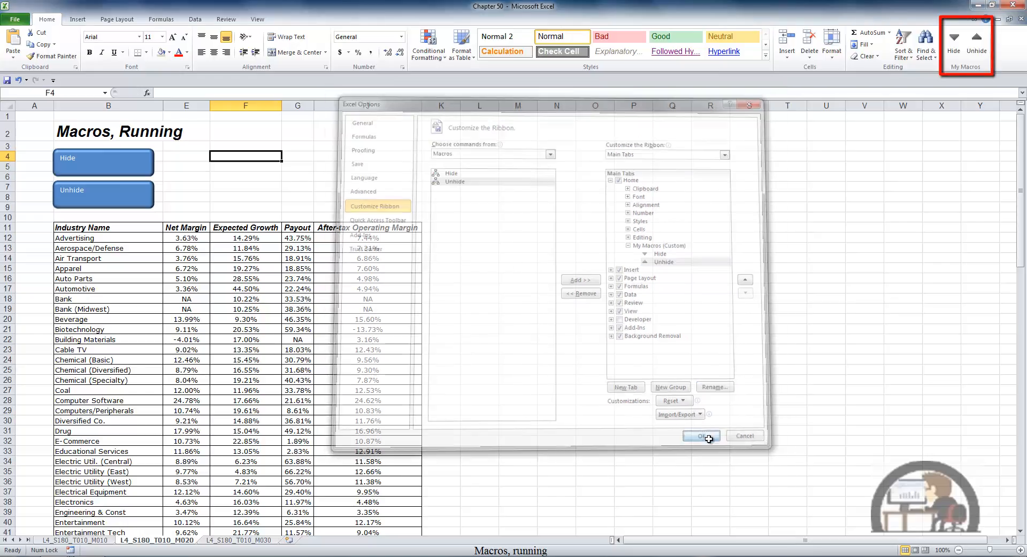
Run the Hide and Unhide macros from the My Macros ribbon group and from the shape buttons, ending with the columns hidden.
click(955, 42)
click(979, 46)
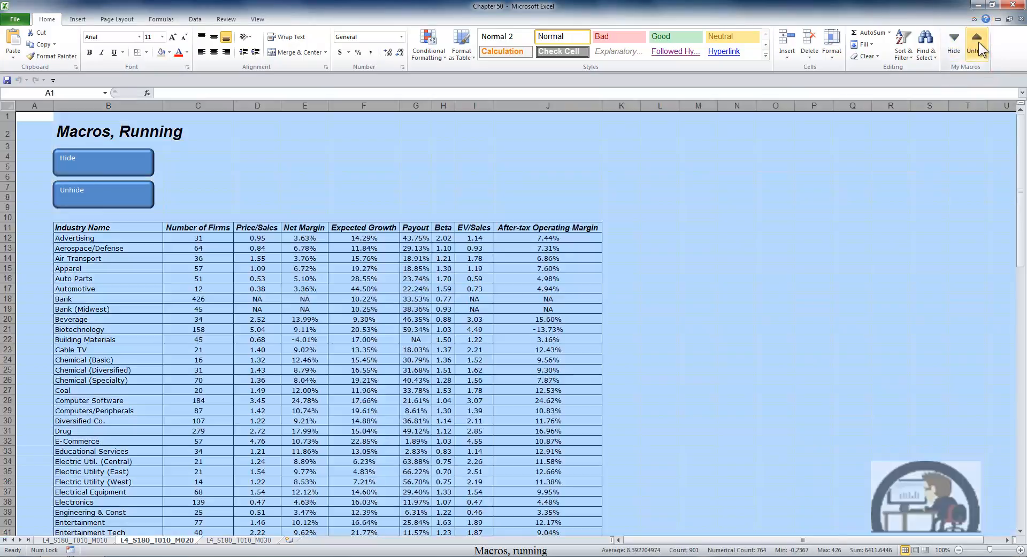
click(955, 47)
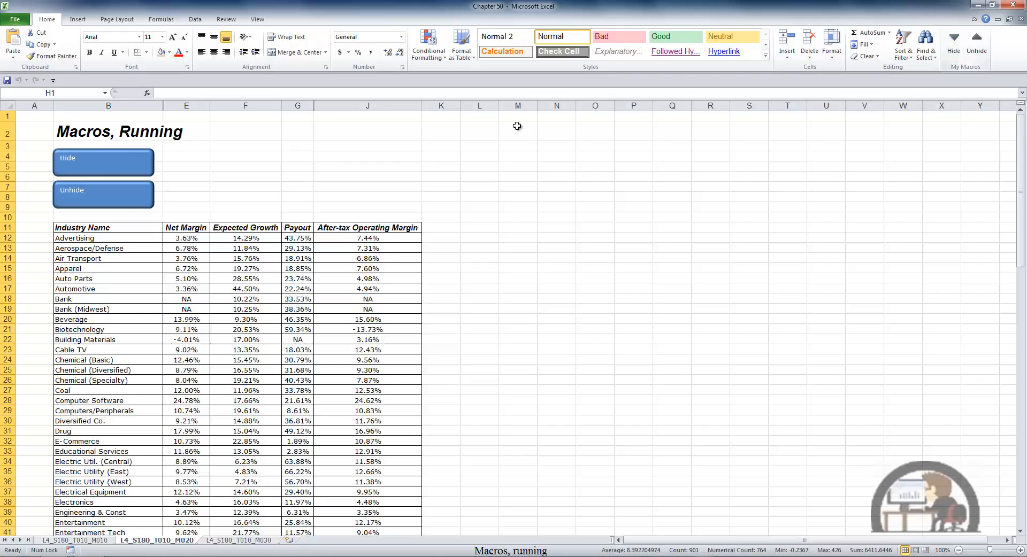
click(131, 200)
click(134, 166)
Add the Hide and Unhide macros to the Quick Access Toolbar for all documents, and run Unhide followed by Hide from there.
right_click(1008, 47)
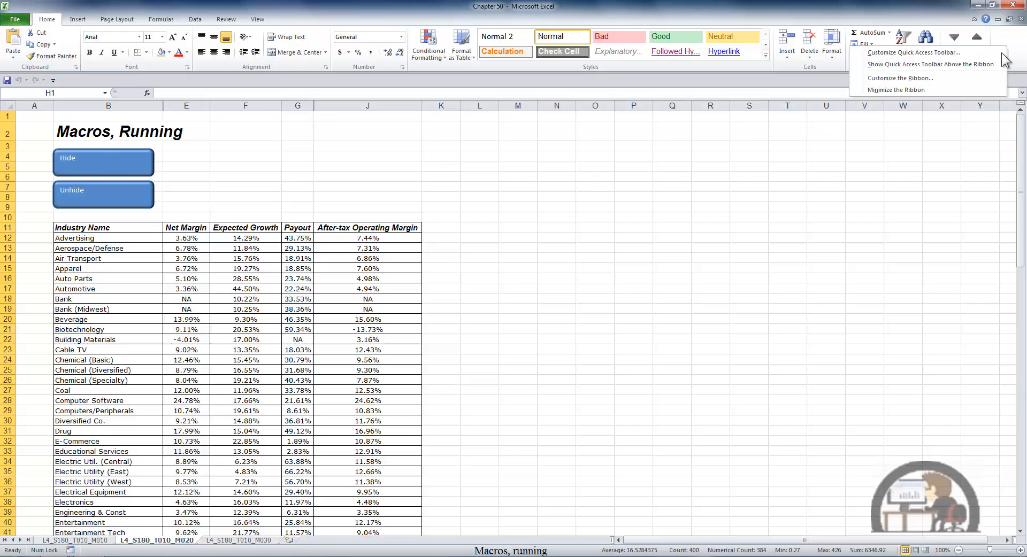
click(934, 52)
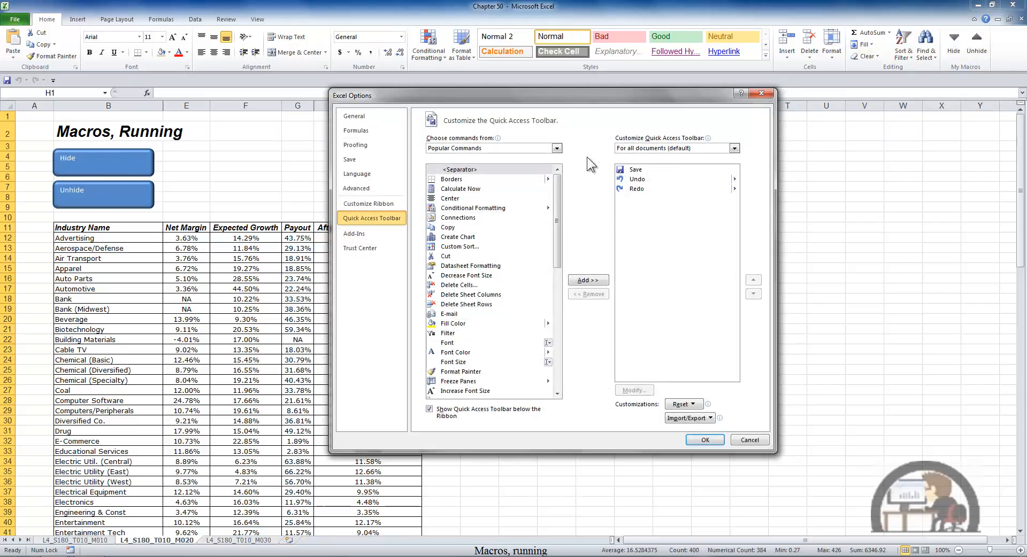
click(557, 149)
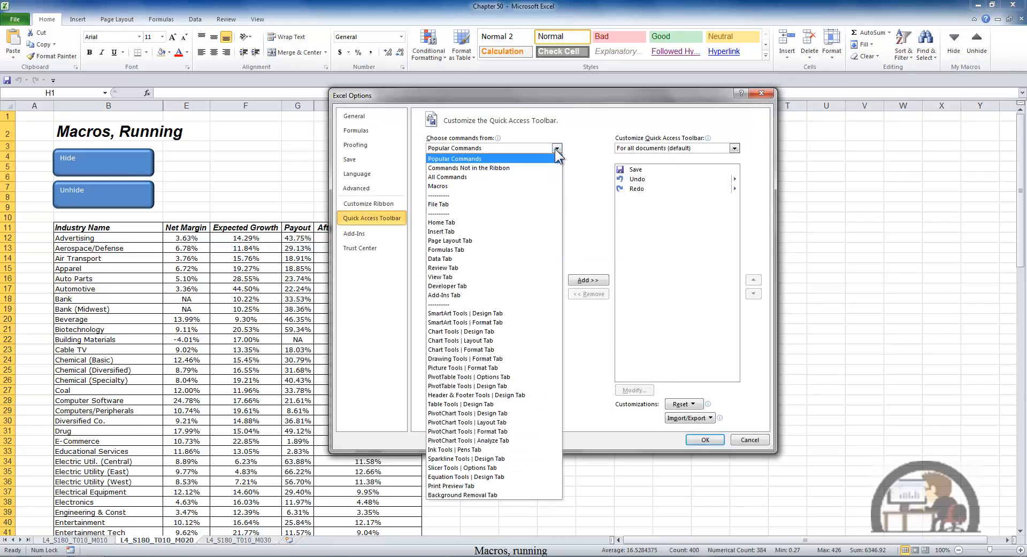
click(461, 185)
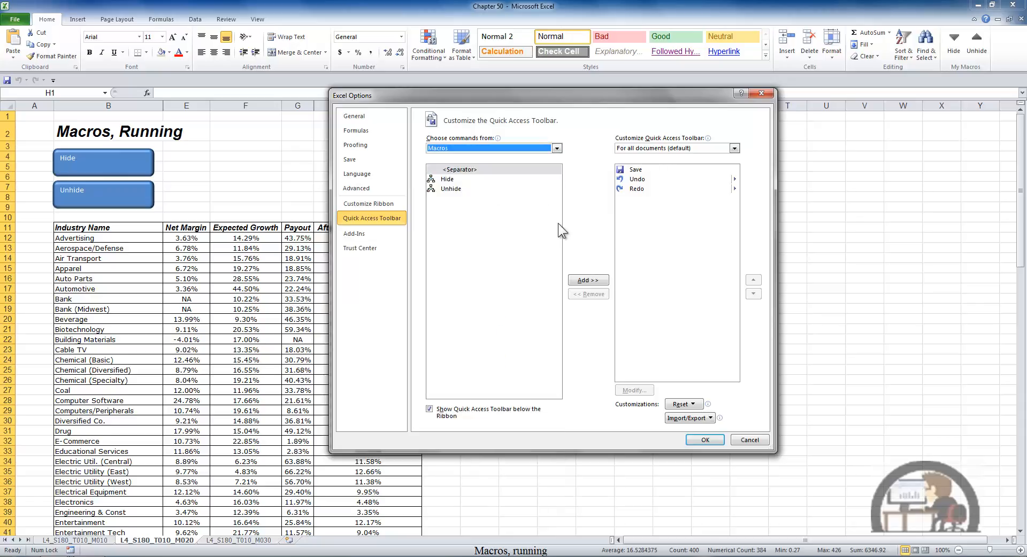
click(478, 179)
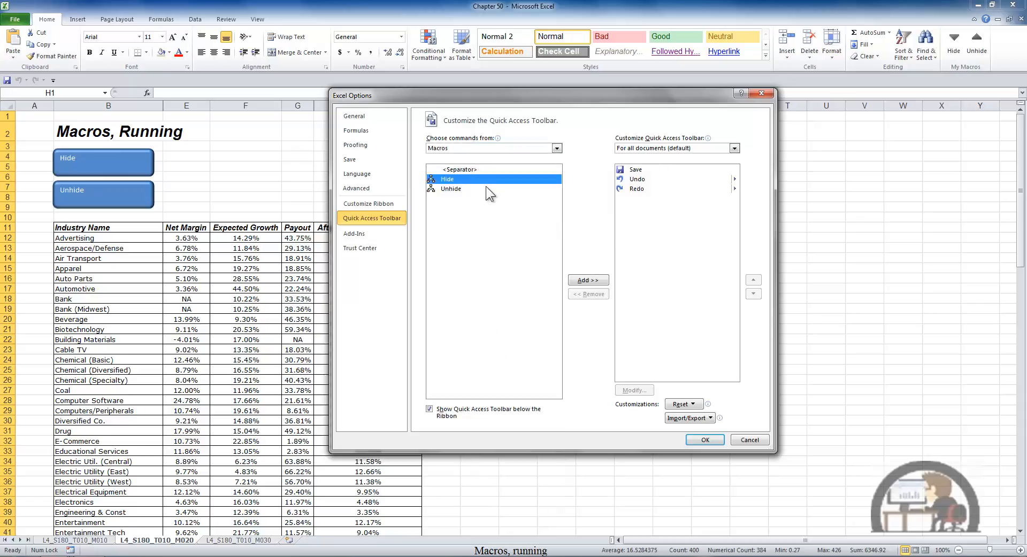
click(587, 281)
click(579, 278)
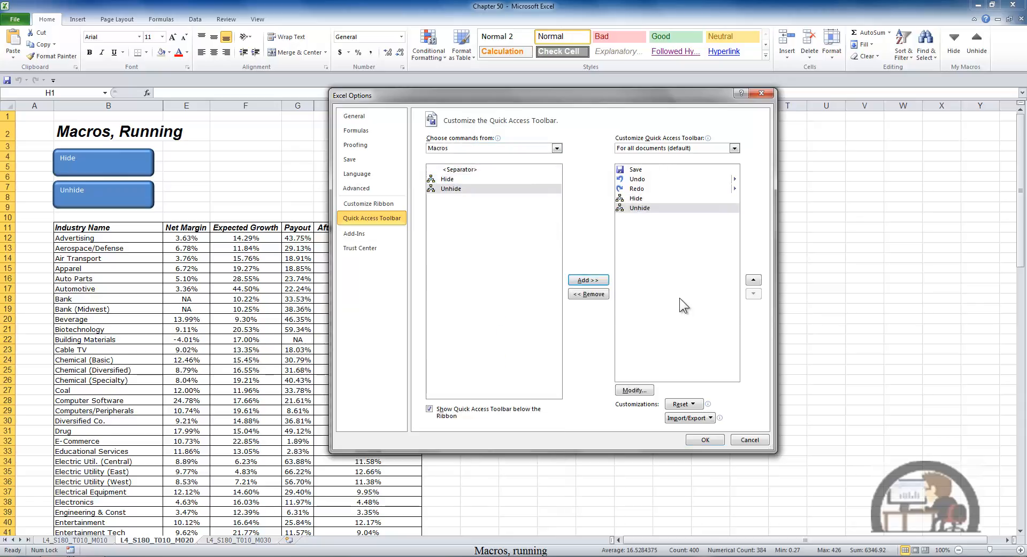
click(704, 442)
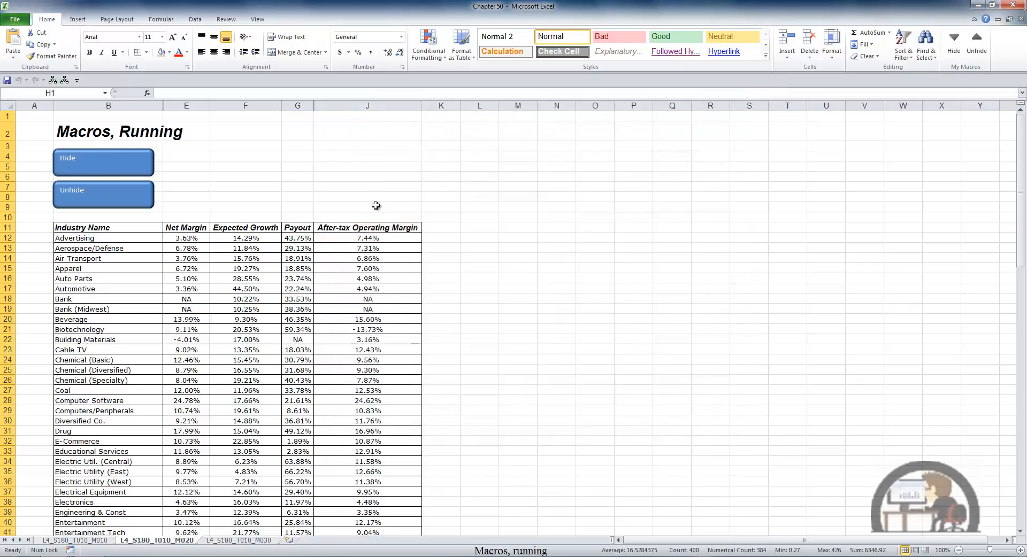
click(65, 80)
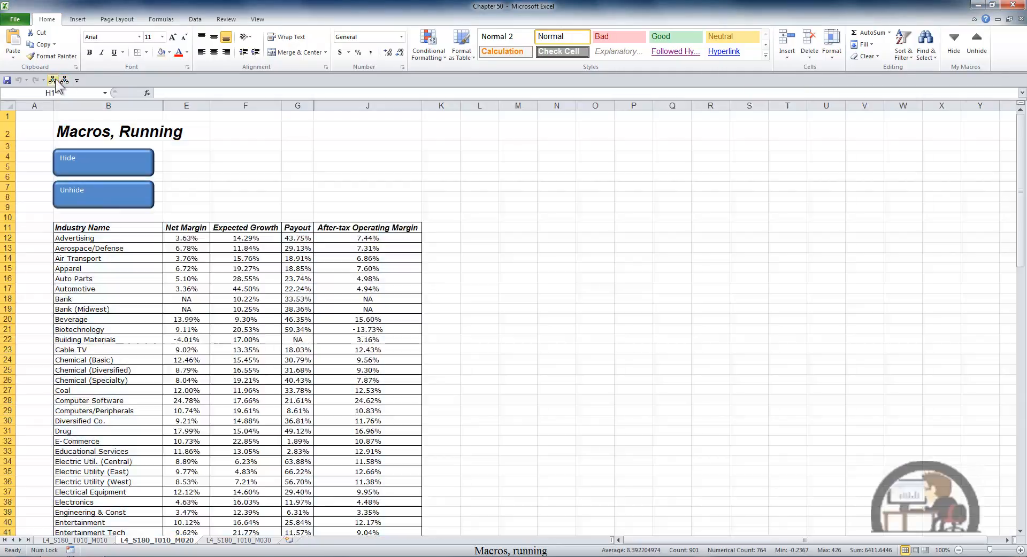
click(54, 81)
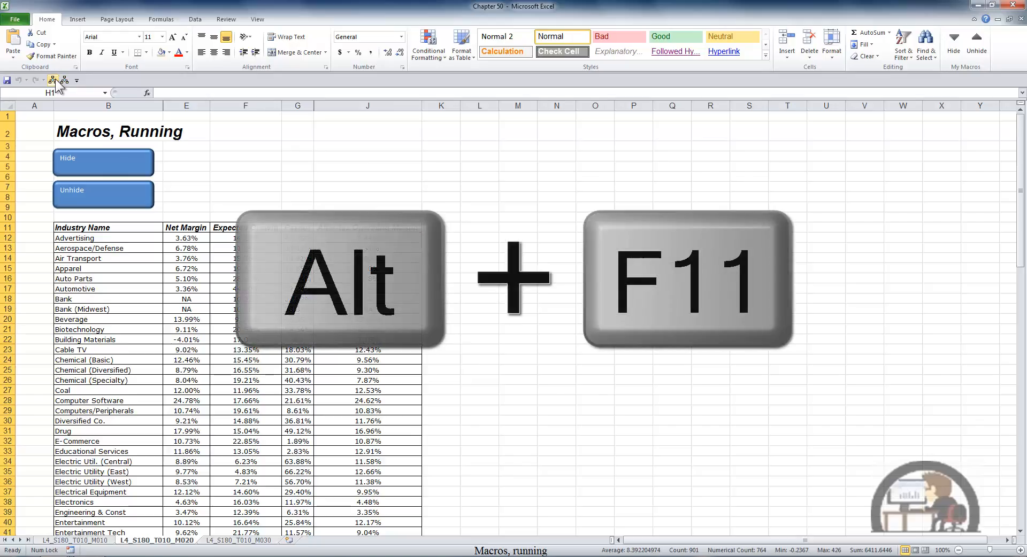
Open the Visual Basic editor and add a Workbook_Open event procedure to the ThisWorkbook module of Chapter 50.xlsm.
key(alt+F11)
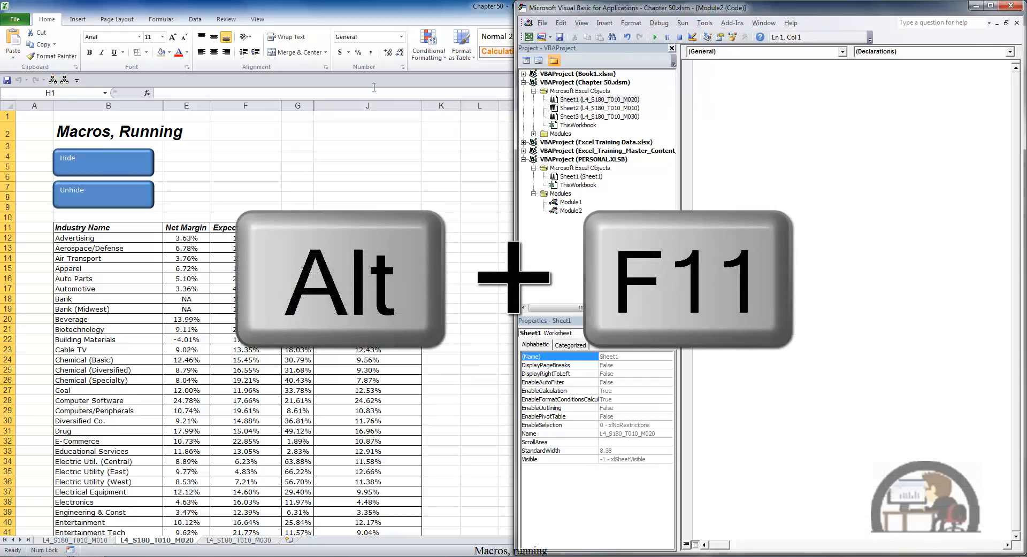
click(575, 124)
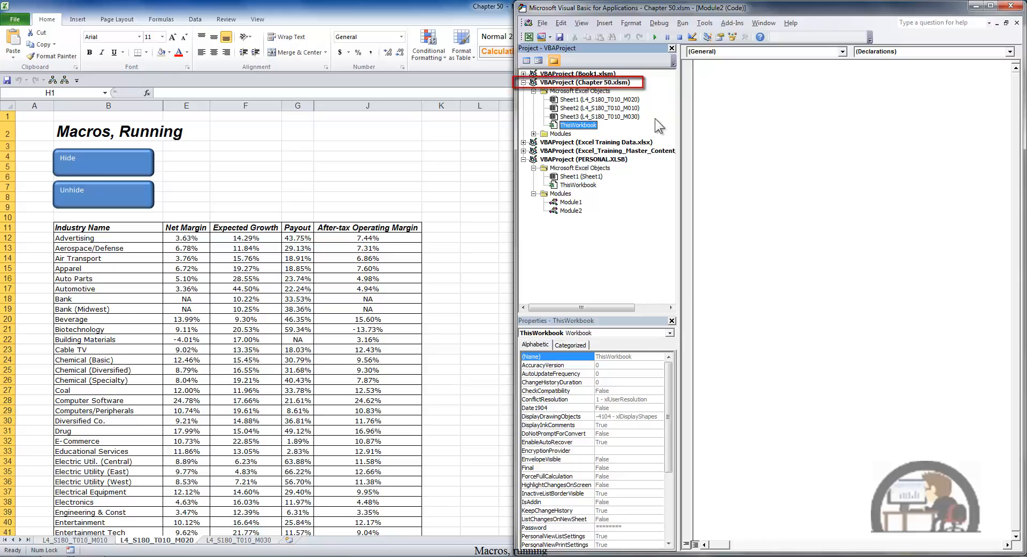
double_click(589, 125)
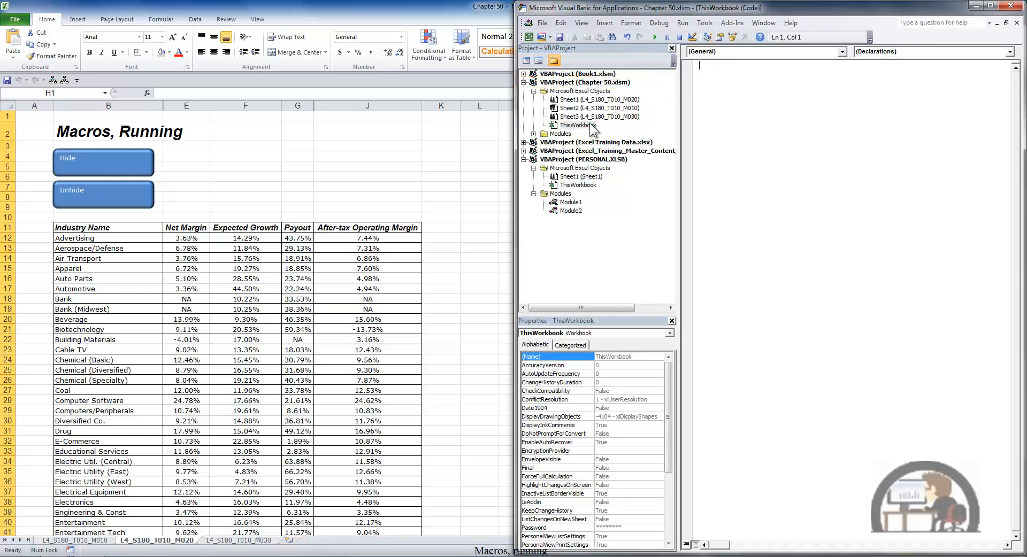
click(843, 52)
click(741, 66)
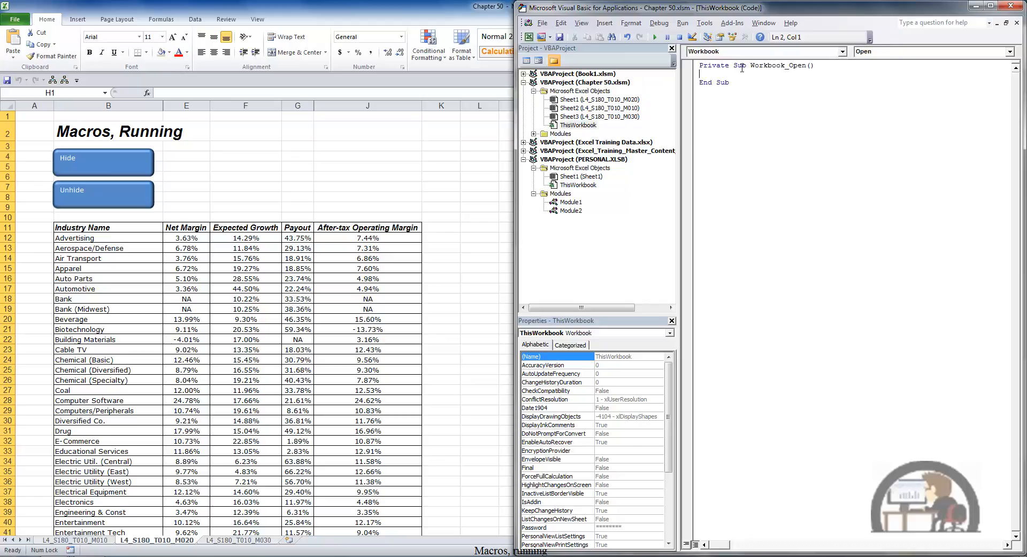
click(1010, 52)
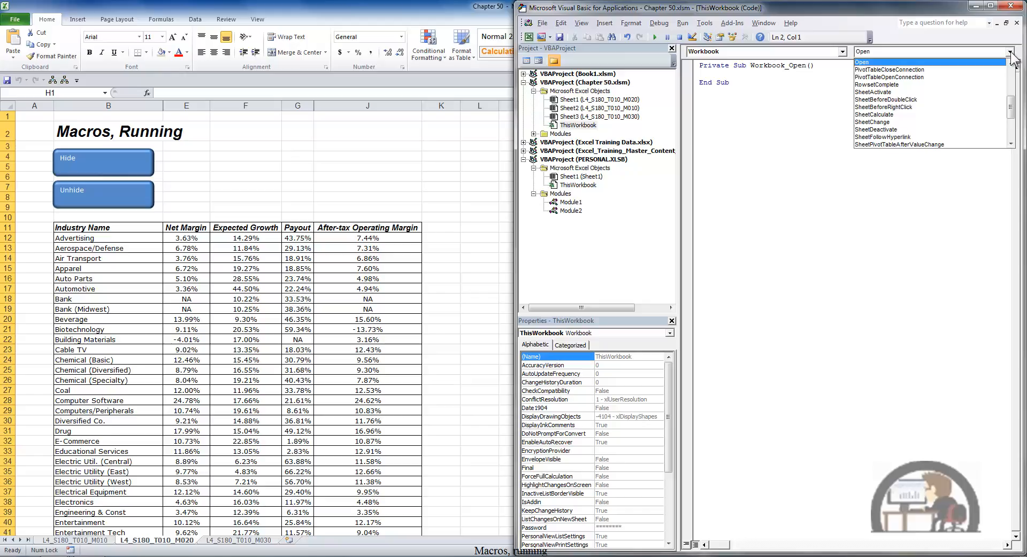
key(Escape)
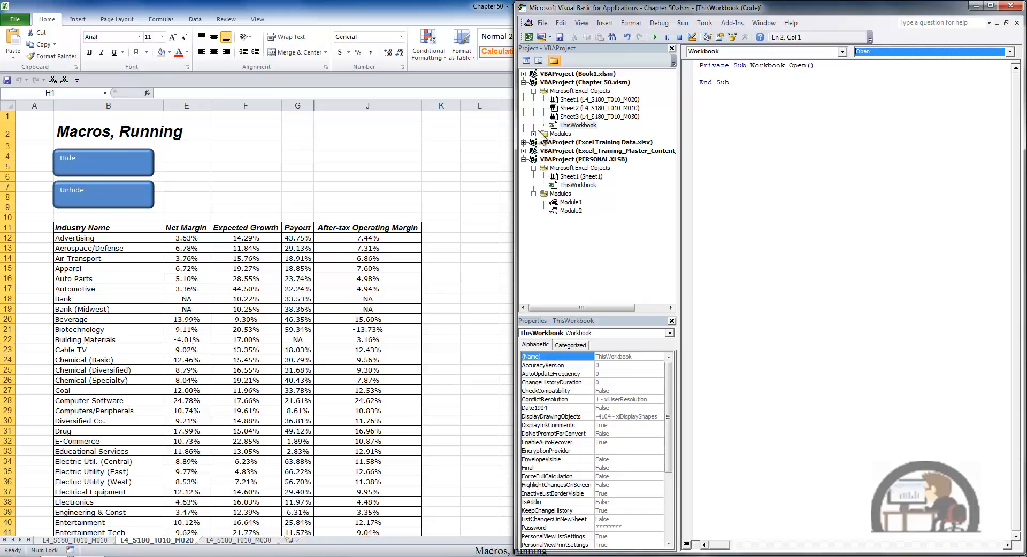
Look through the Chapter 50.xlsm modules and copy the line ActiveWorkbook.CustomViews("Chapter50").Show from the Hide macro in Module3.
click(534, 134)
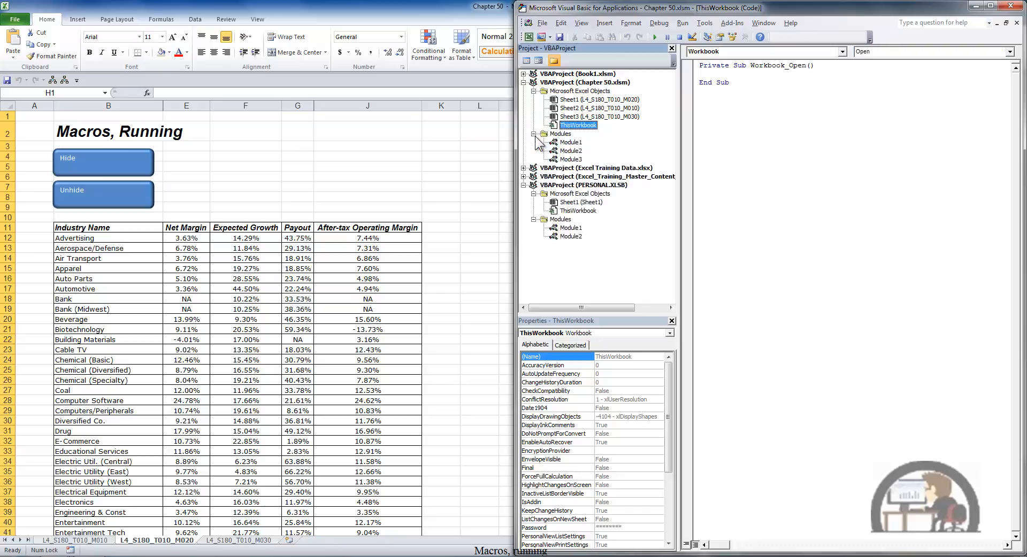
double_click(569, 144)
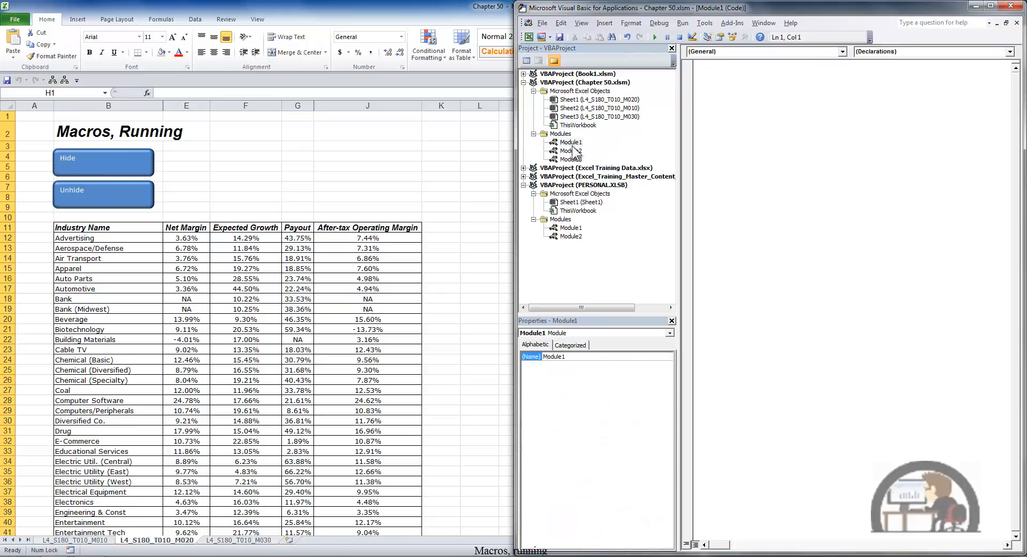
double_click(571, 151)
double_click(571, 160)
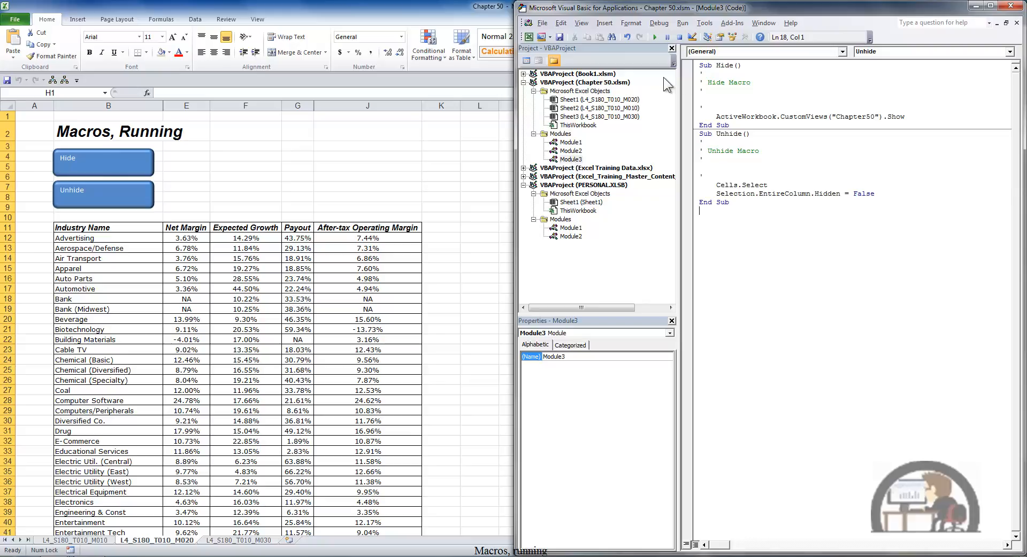
drag(716, 117, 906, 119)
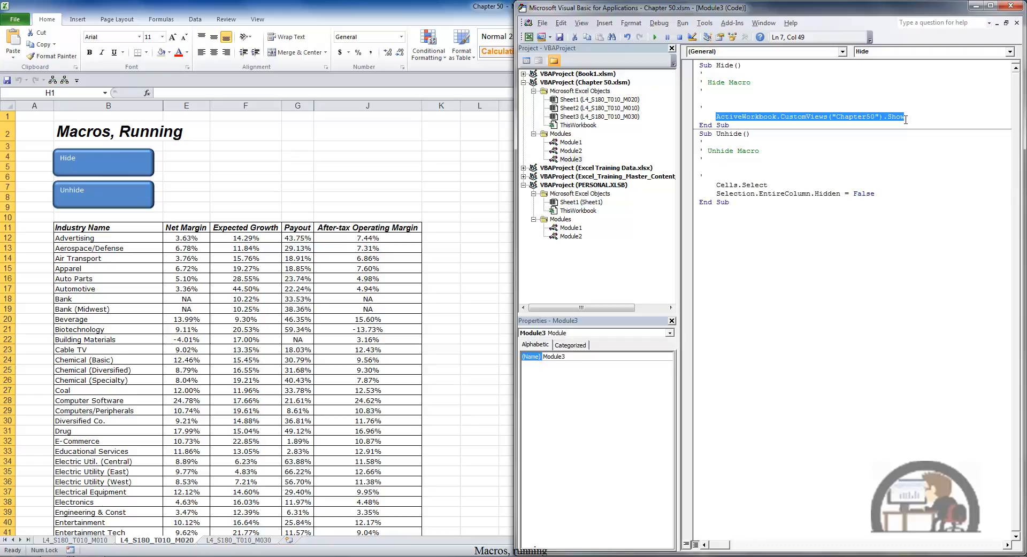
key(ctrl+c)
Paste the copied custom view line, indented, into the Workbook_Open procedure of ThisWorkbook and close the Visual Basic editor.
double_click(588, 125)
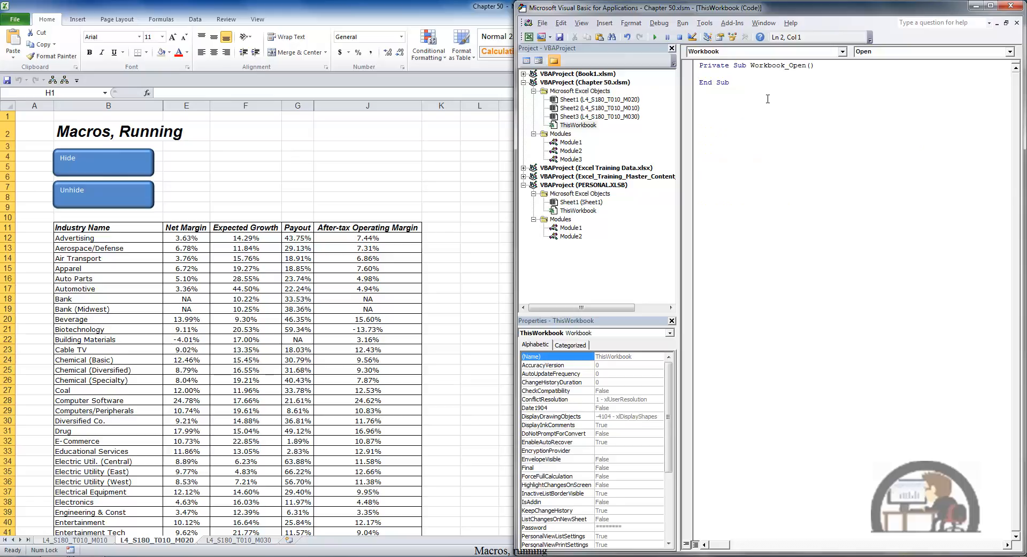
key(Tab)
key(ctrl+v)
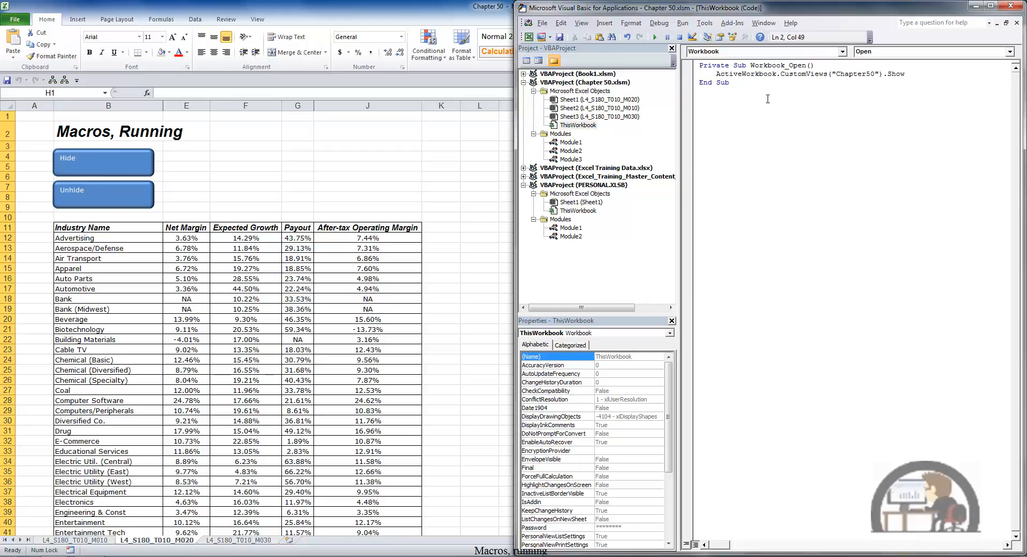
click(1011, 6)
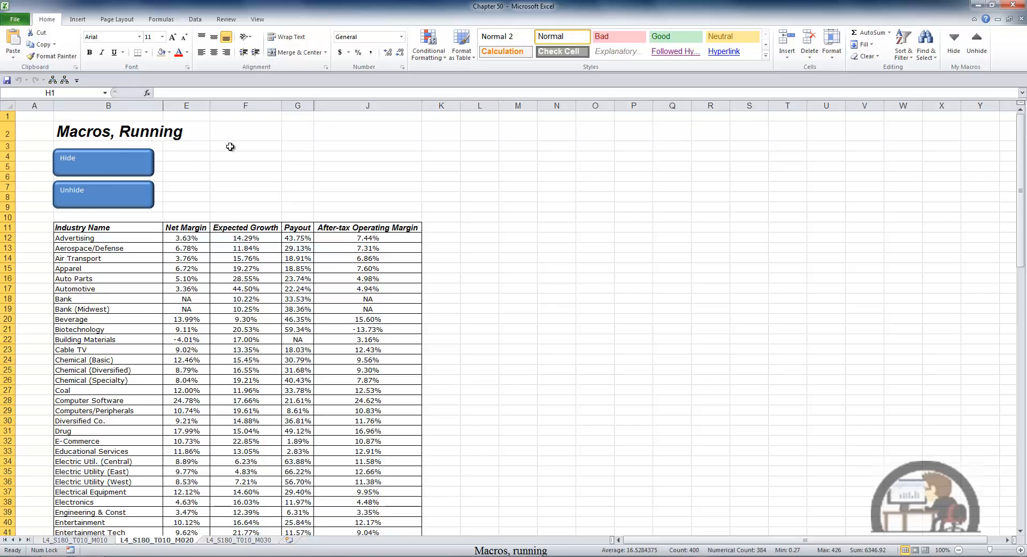
Unhide the table columns with the Unhide shape, and reopen the Chapter 50 workbook from the recent workbooks to test the opening event.
click(144, 201)
click(265, 165)
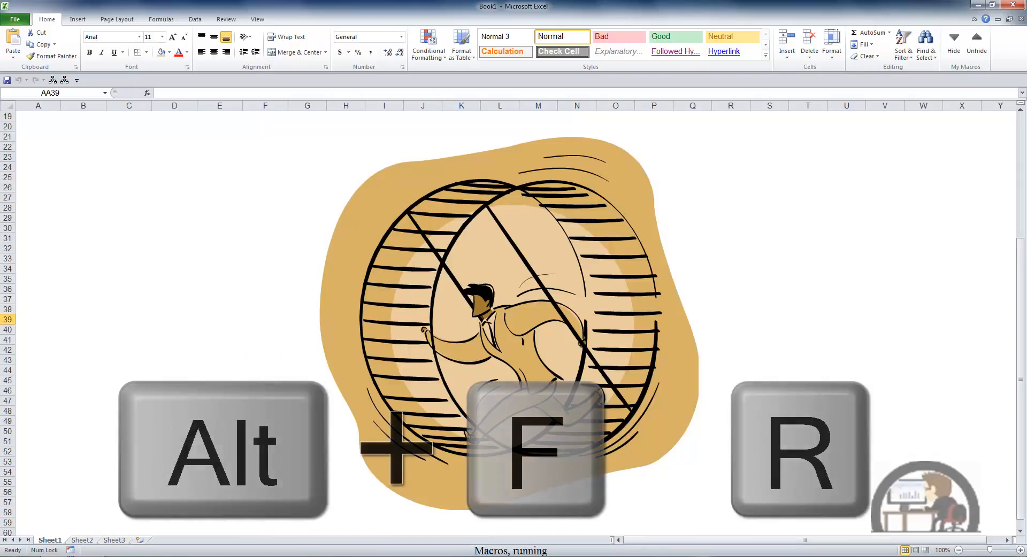
key(alt+f)
key(r)
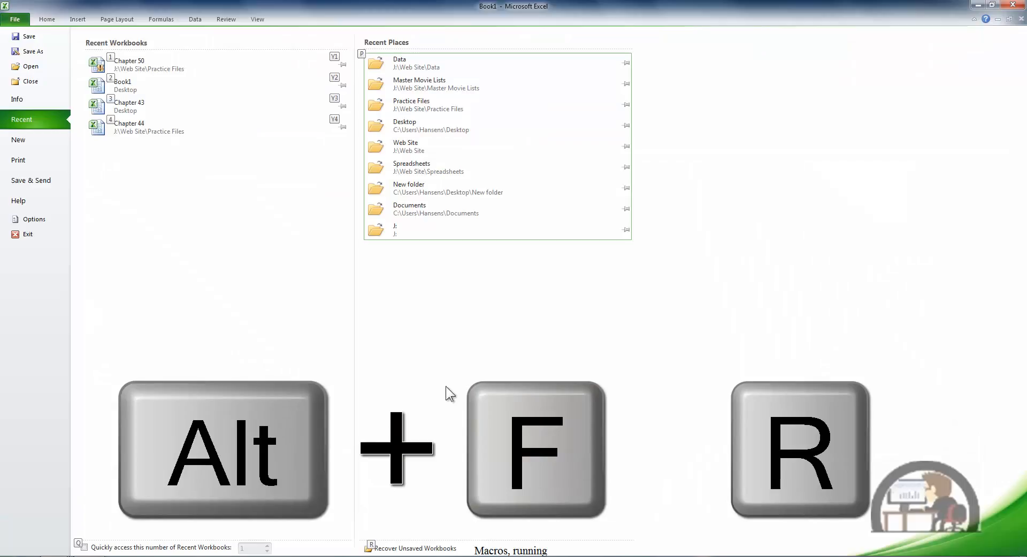
key(Escape)
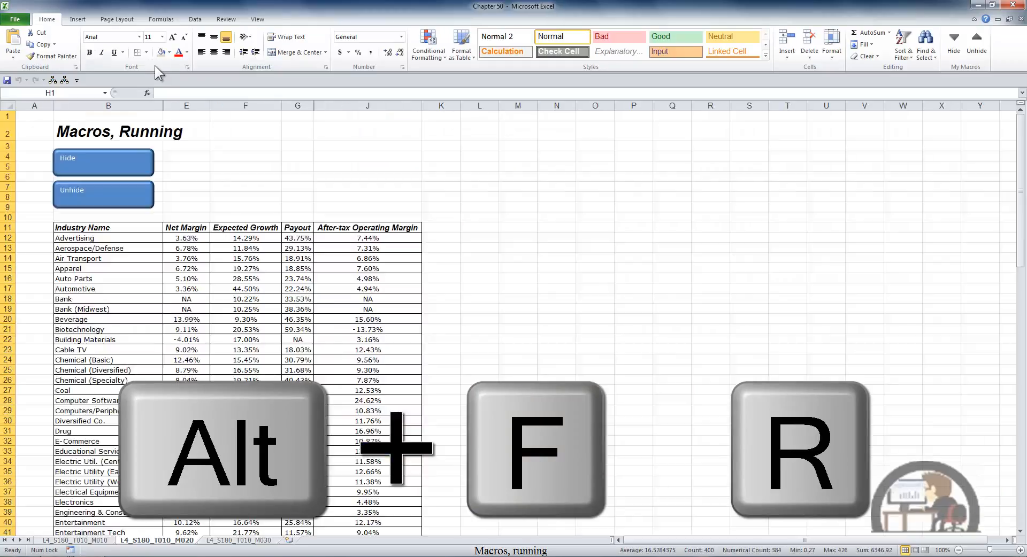